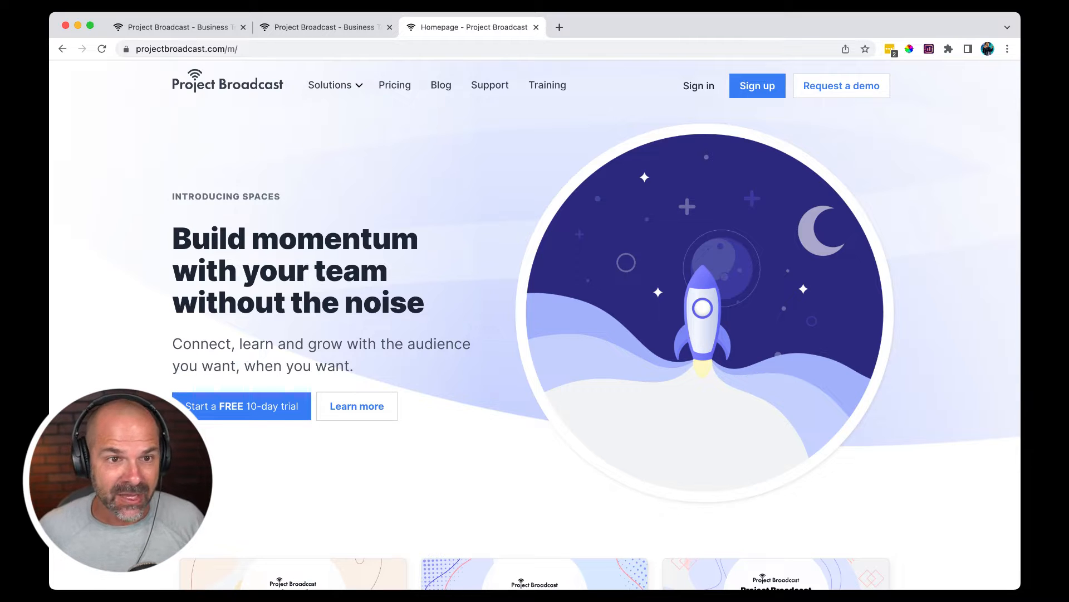
- Switch to the browser tab with the campaigns and show the Week One Clients campaign's list of drip messages
mouse_move(336, 86)
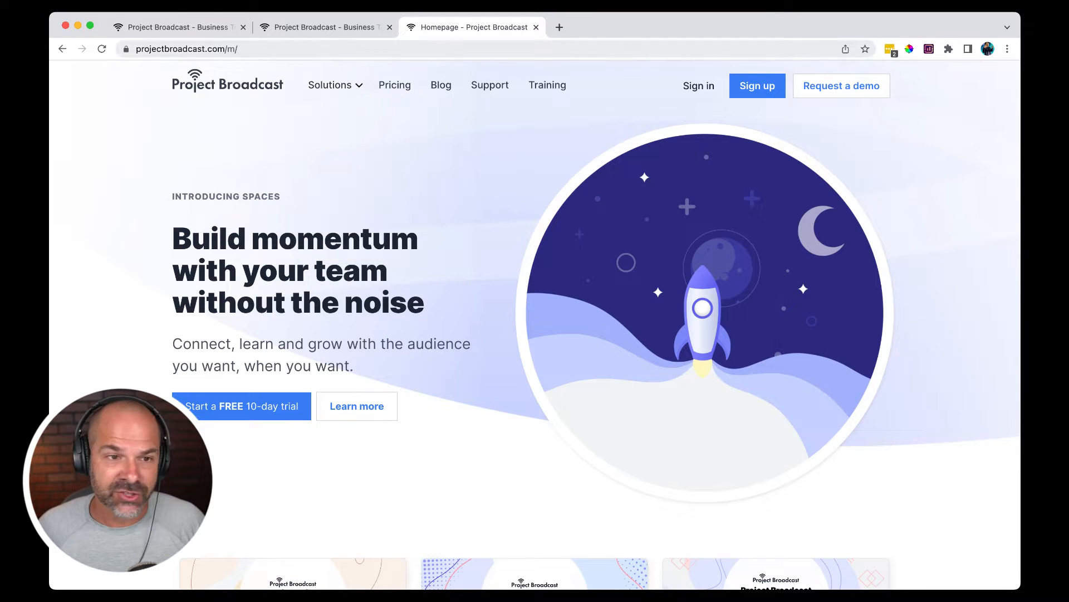
click(178, 27)
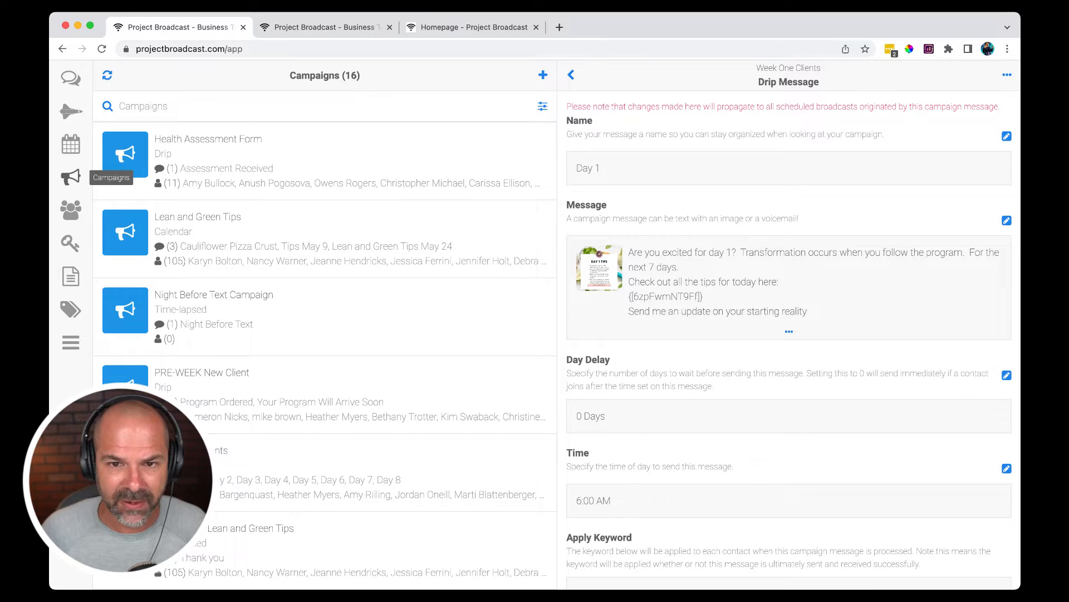
click(570, 75)
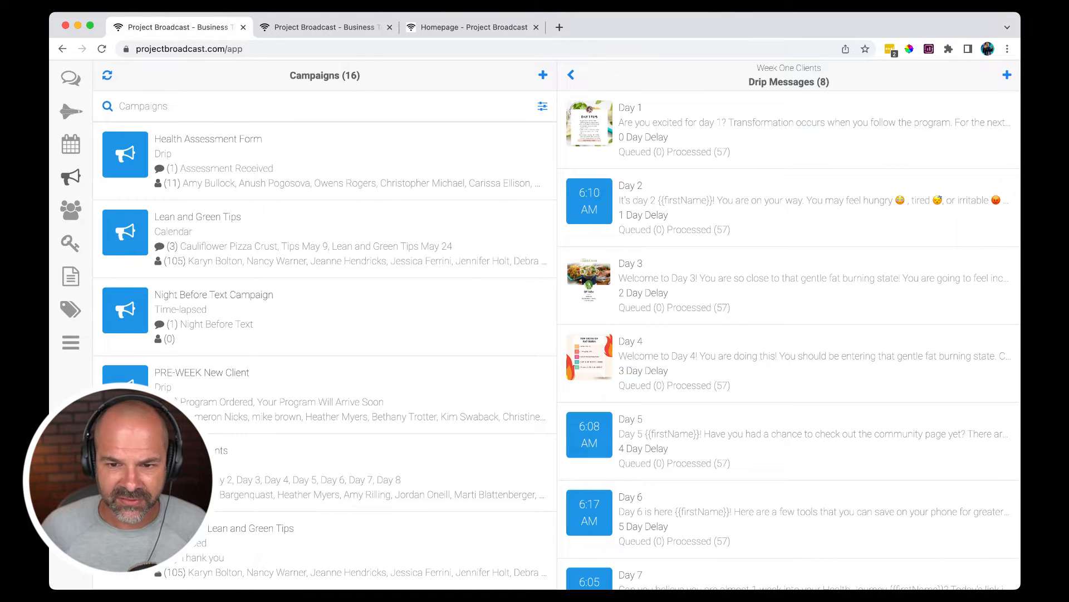
scroll(790, 340, down, 4)
scroll(789, 340, up, 4)
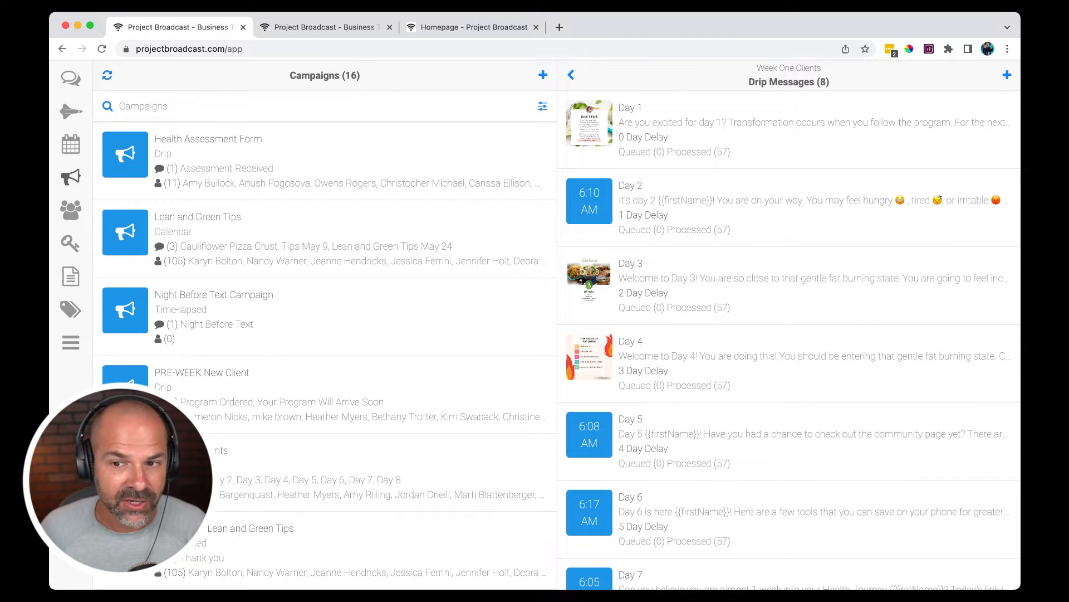
- Open the Day 1 drip message and start a new template from its message content
click(789, 130)
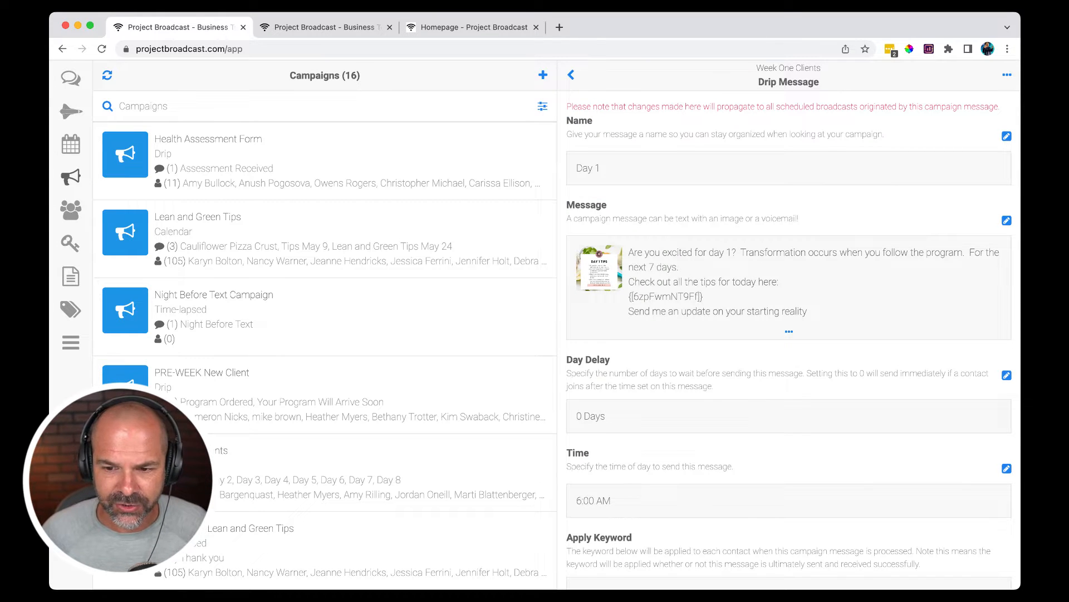
scroll(771, 312, up, 5)
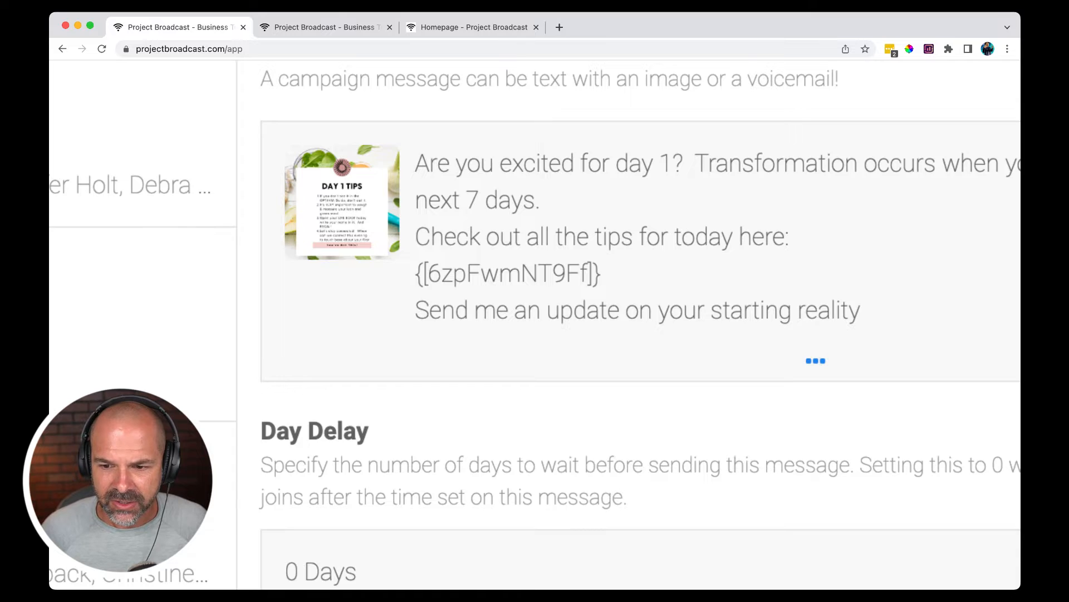
scroll(771, 311, up, 1)
scroll(771, 311, right, 2)
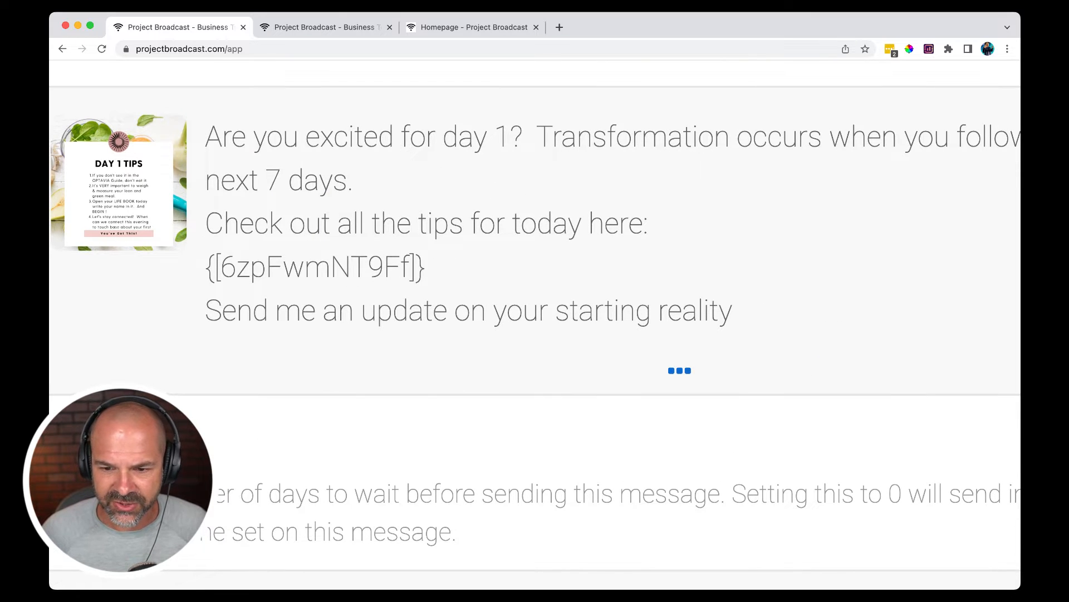
click(679, 371)
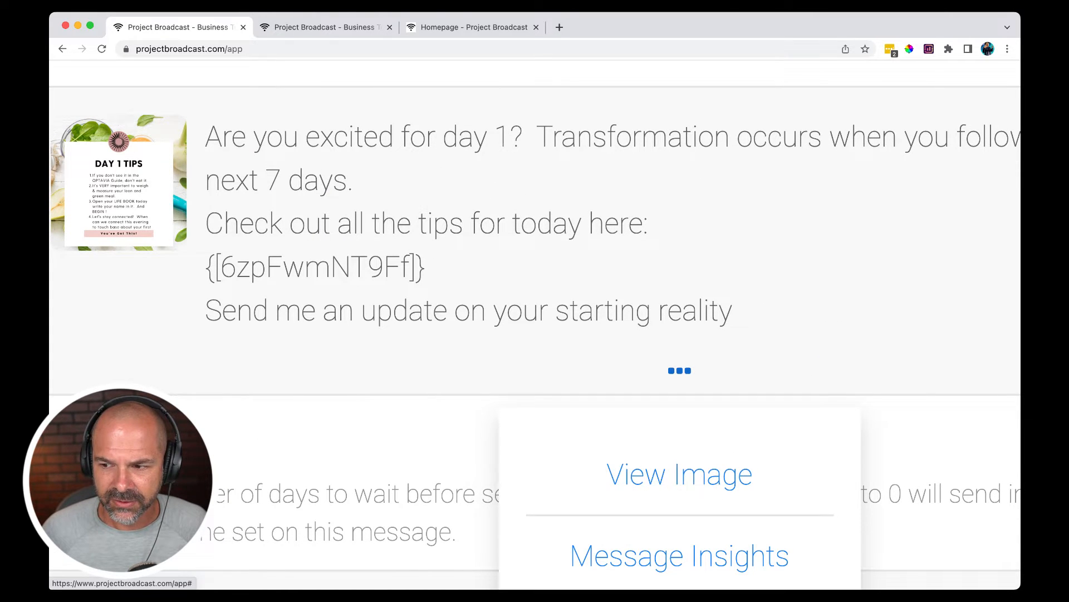
scroll(680, 370, down, 2)
scroll(679, 370, down, 2)
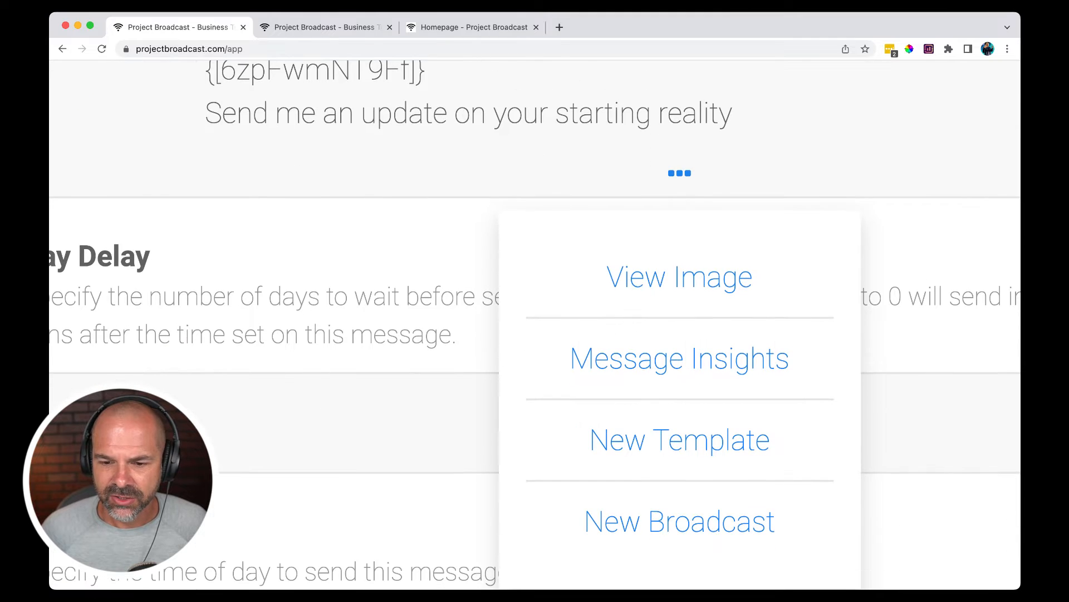
click(679, 440)
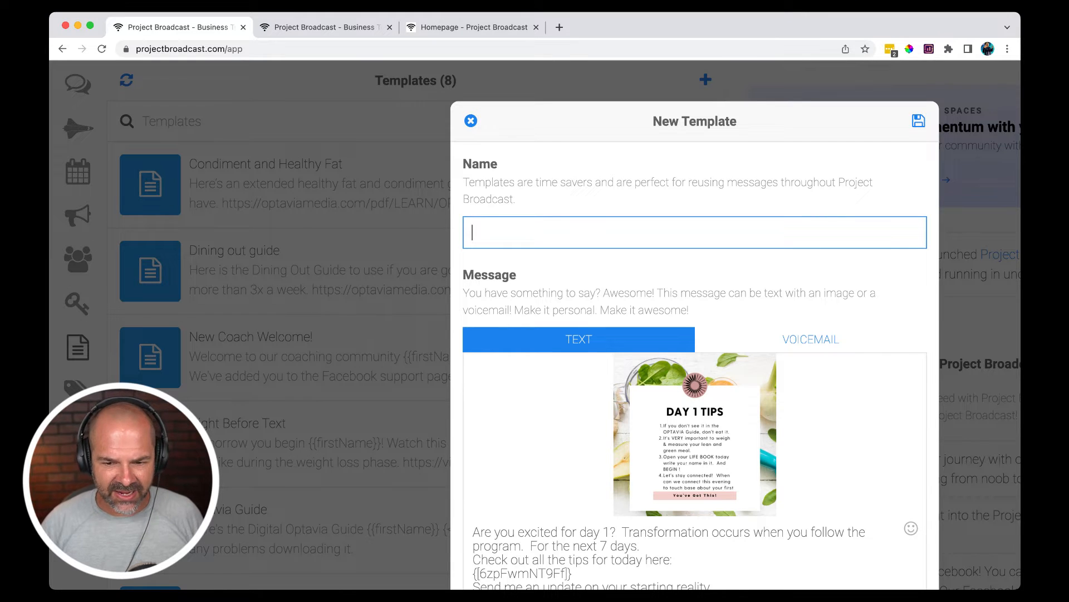
- Name the new template "Day 1 - week 1" and save it
text(Day 1)
text( - weel)
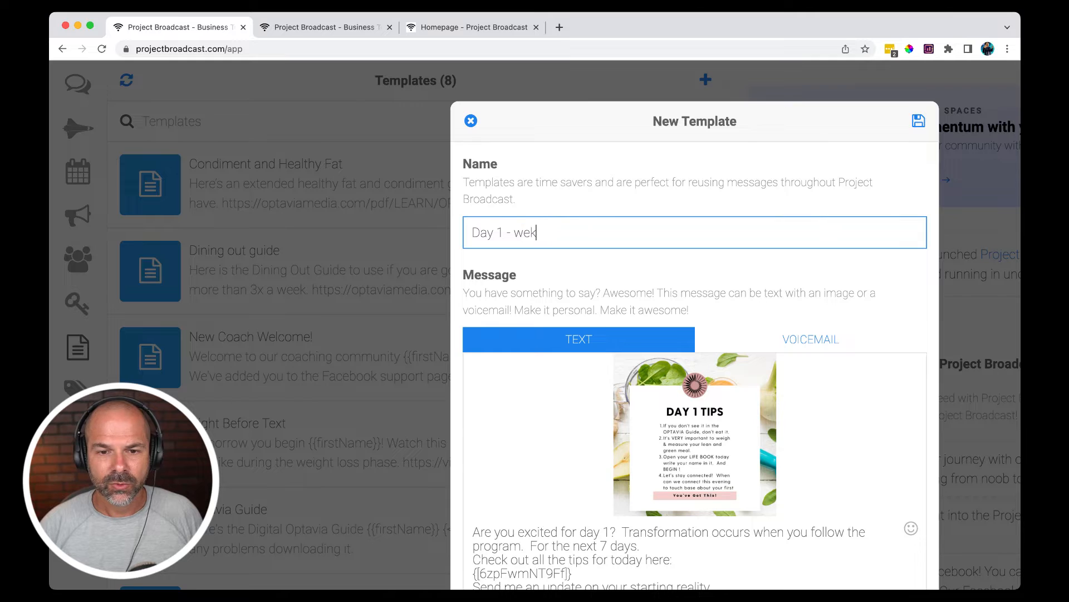
key(BackSpace)
text(k)
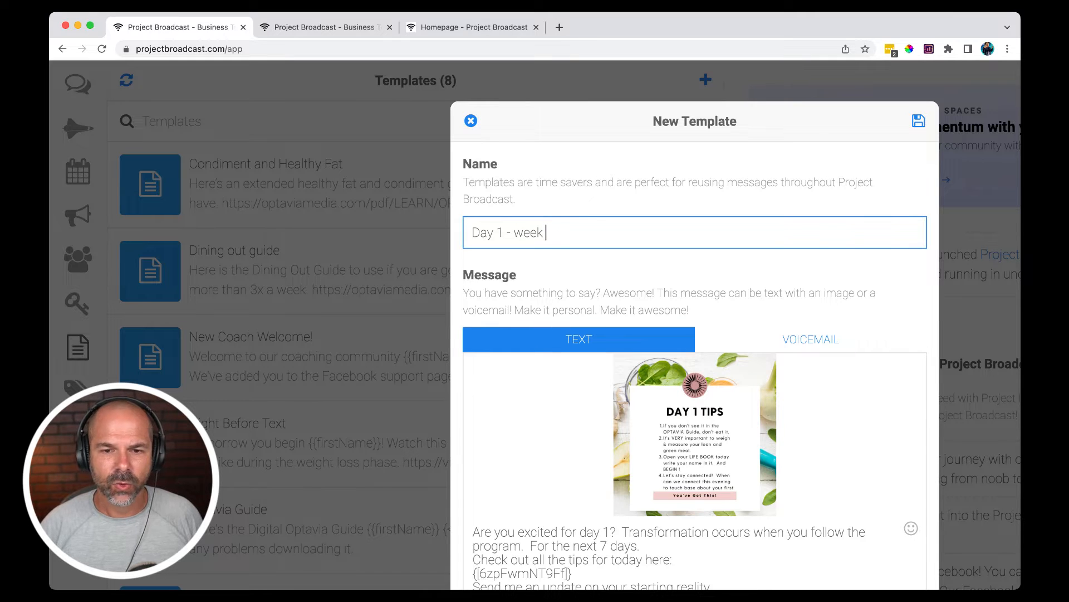
text( 1)
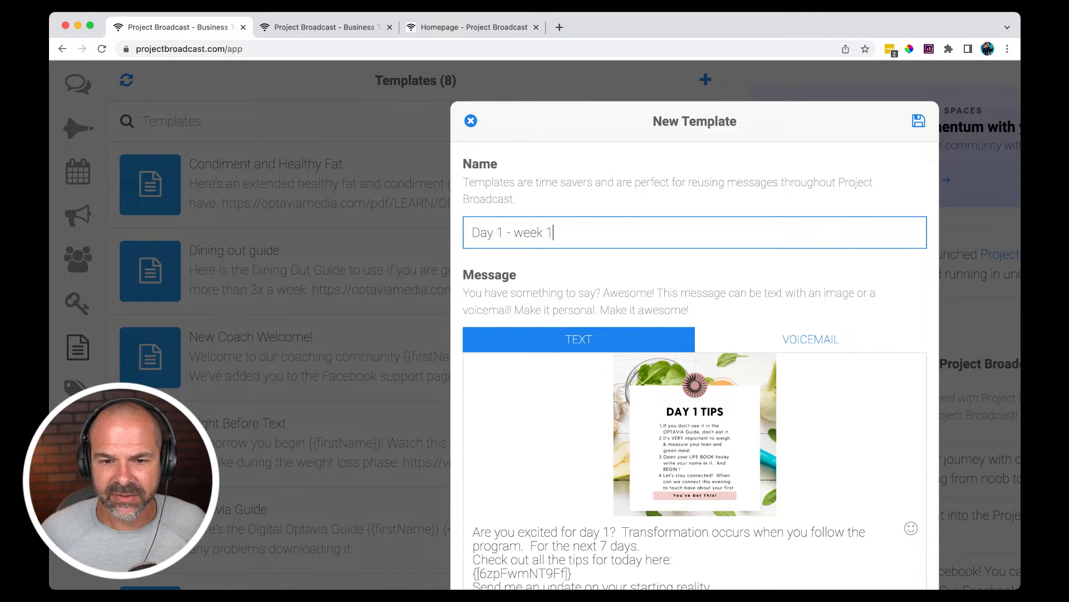
key(Return)
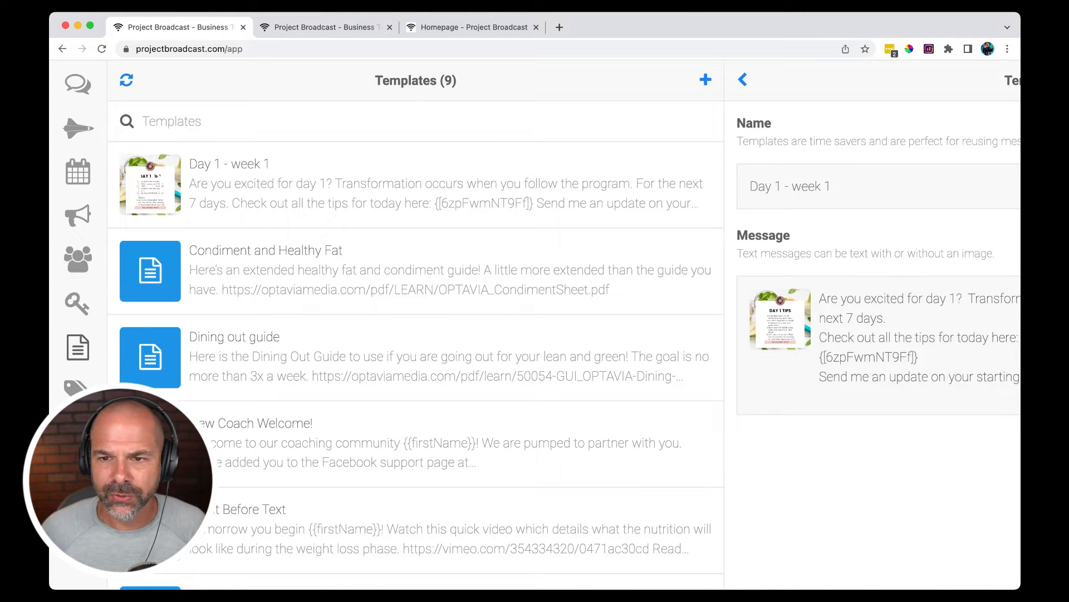
- Close the saved template and return to the drip messages of the Week One Clients campaign
click(743, 79)
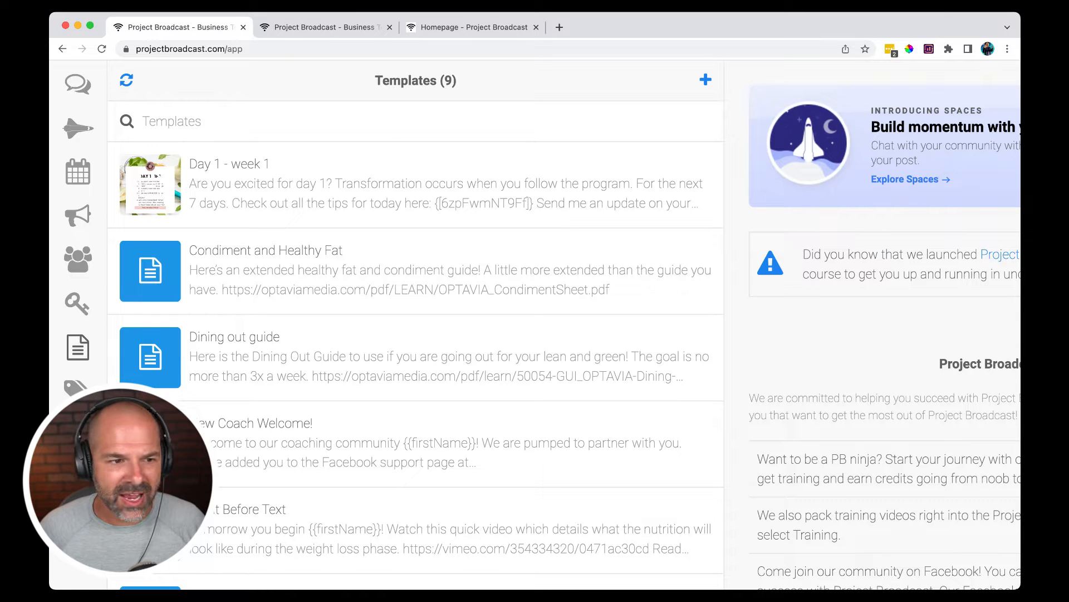
click(78, 215)
scroll(78, 215, down, 3)
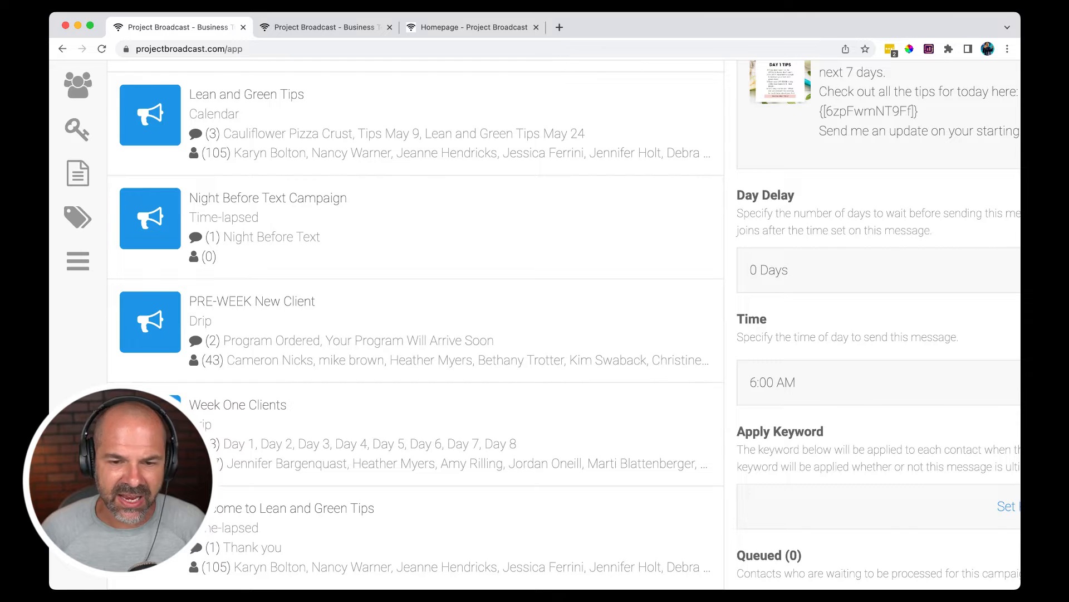
click(167, 431)
scroll(534, 325, down, 3)
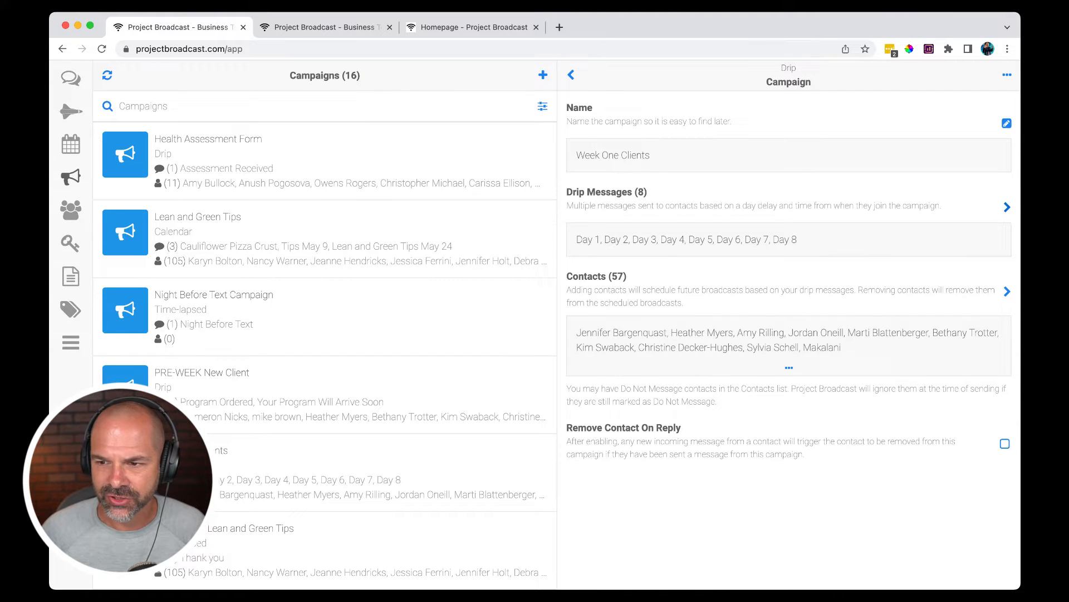
click(1007, 207)
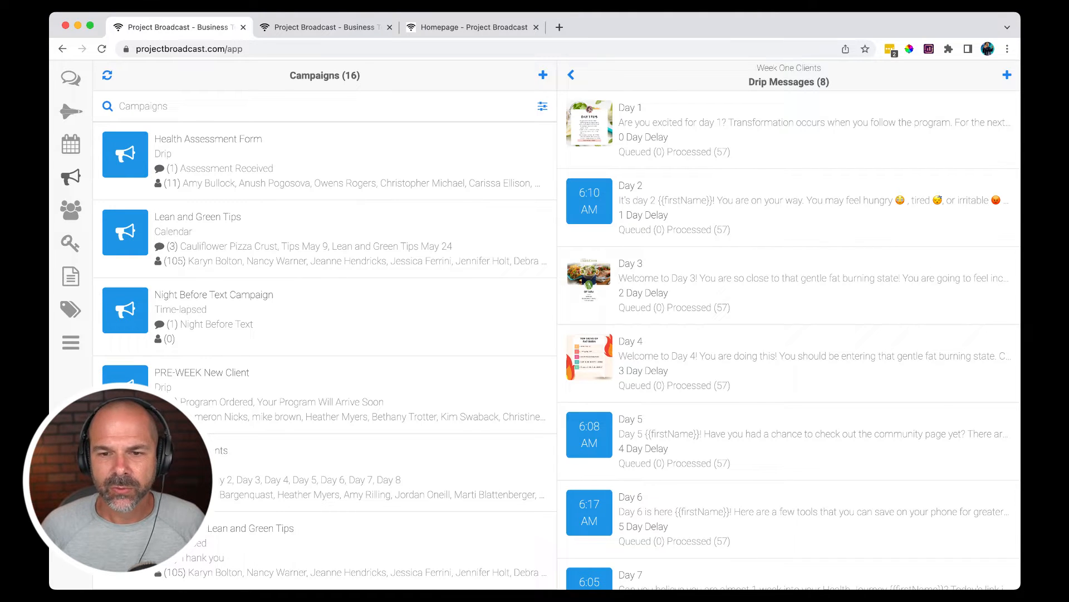
- Create and save a template named "Day 2 - Week 1" from the Day 2 drip message
click(789, 207)
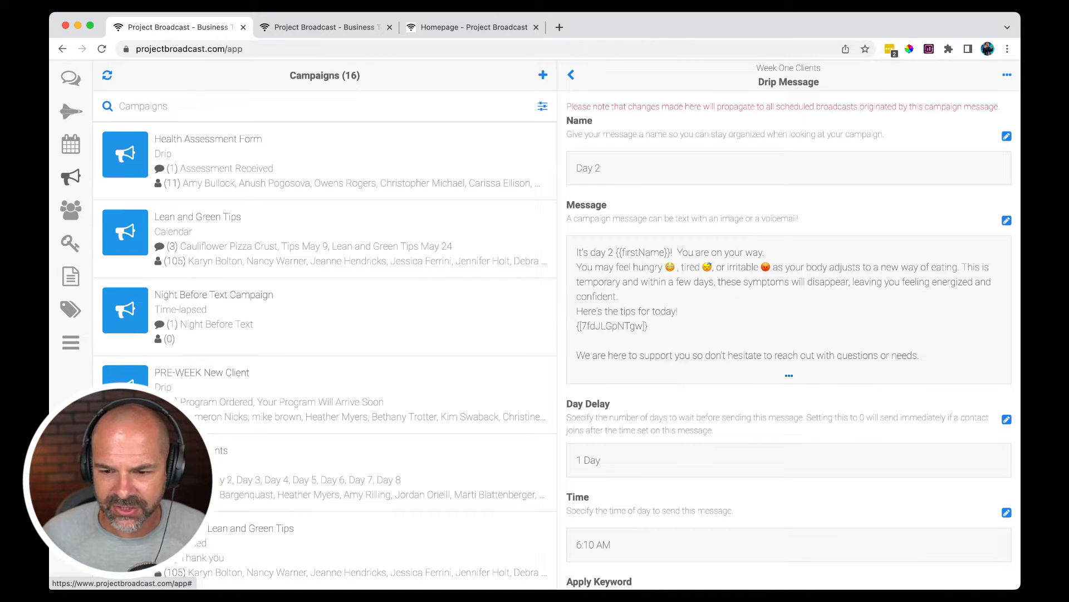
click(788, 375)
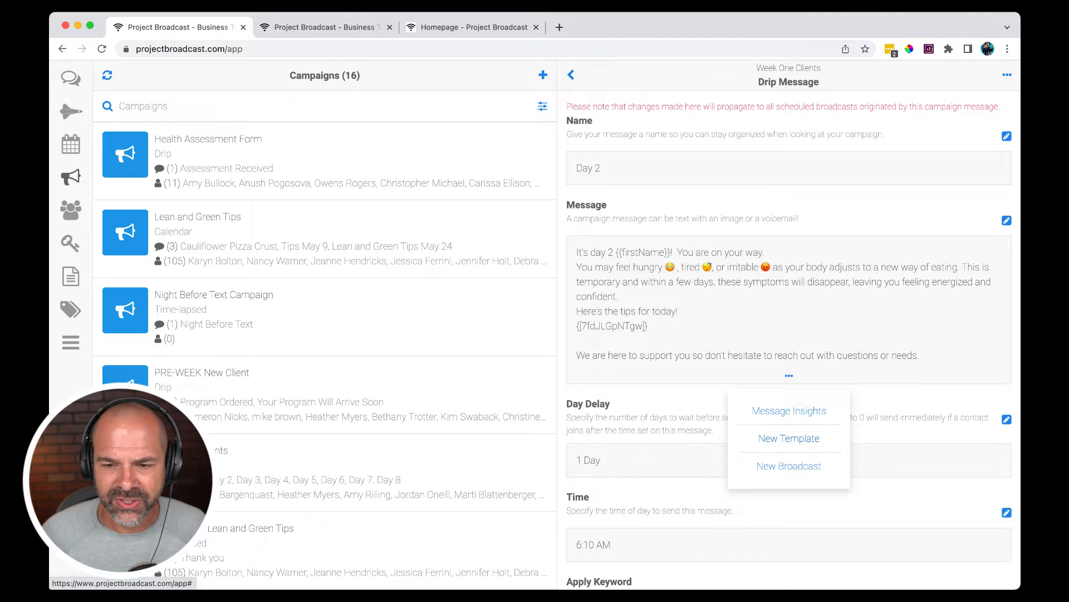
click(789, 438)
text(D)
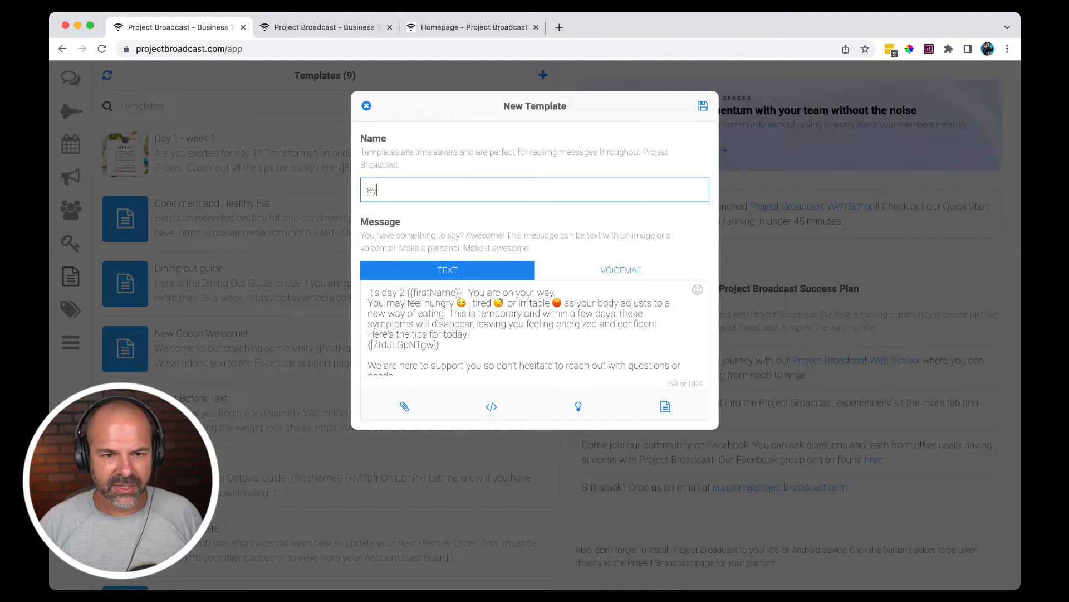
text(ay 2 - Wee)
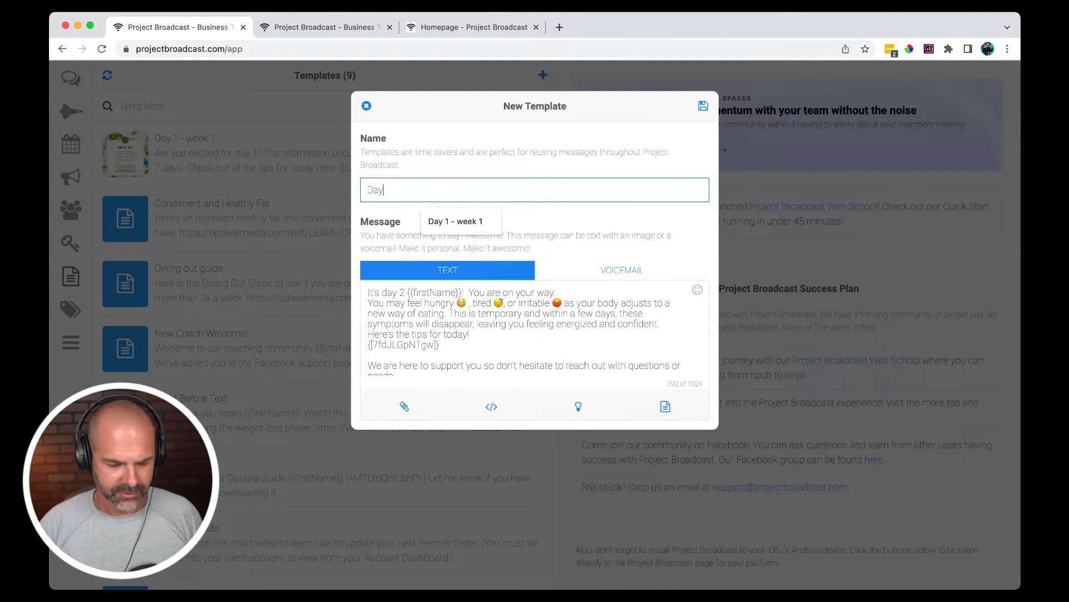
text(k 1)
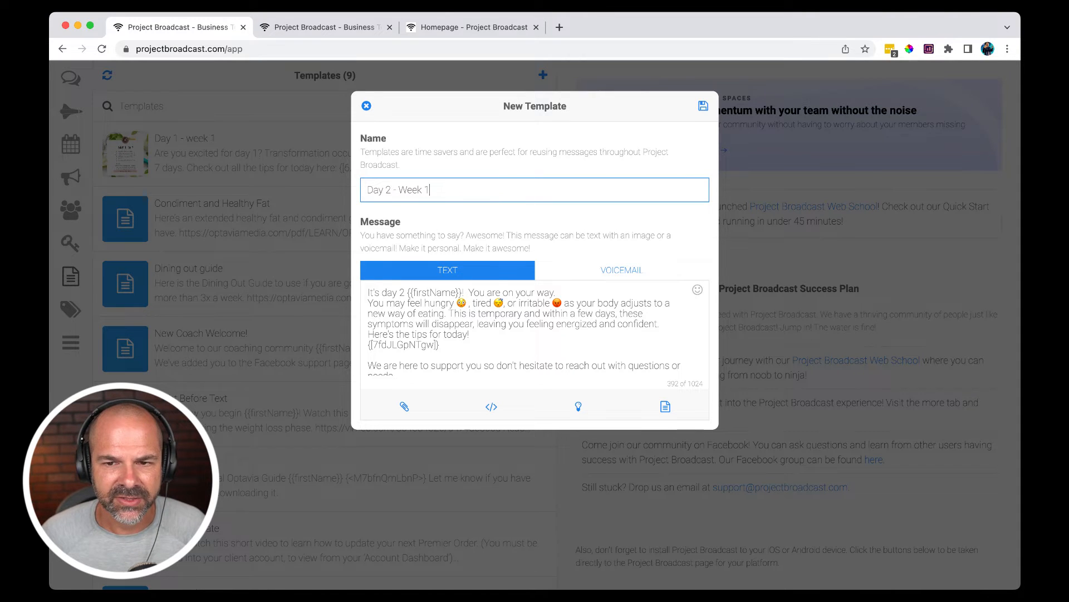
click(703, 106)
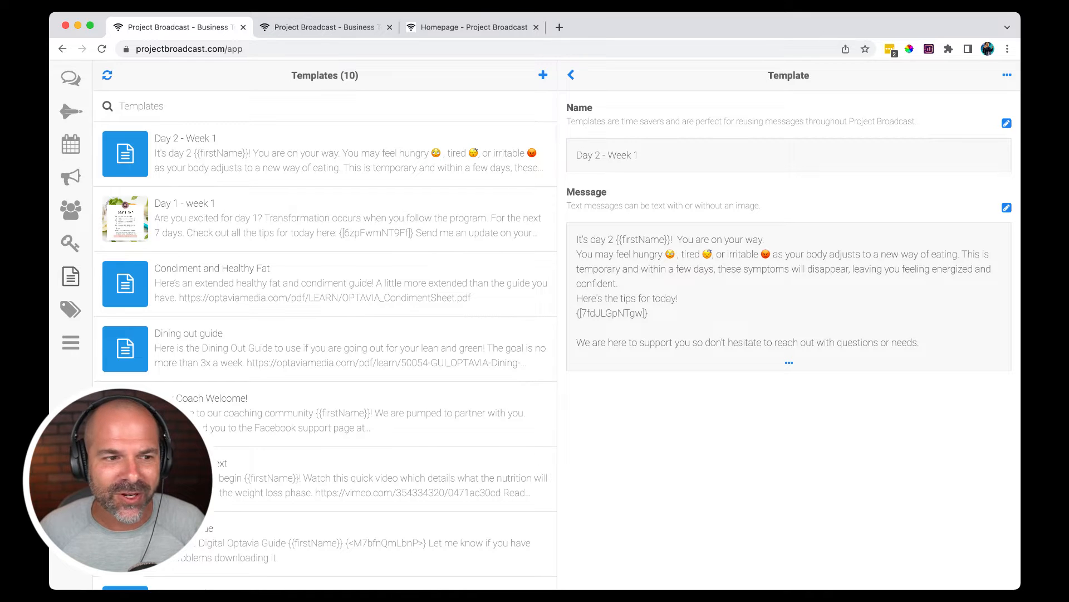
- Return to the campaigns and clone the Week One Clients campaign
click(70, 177)
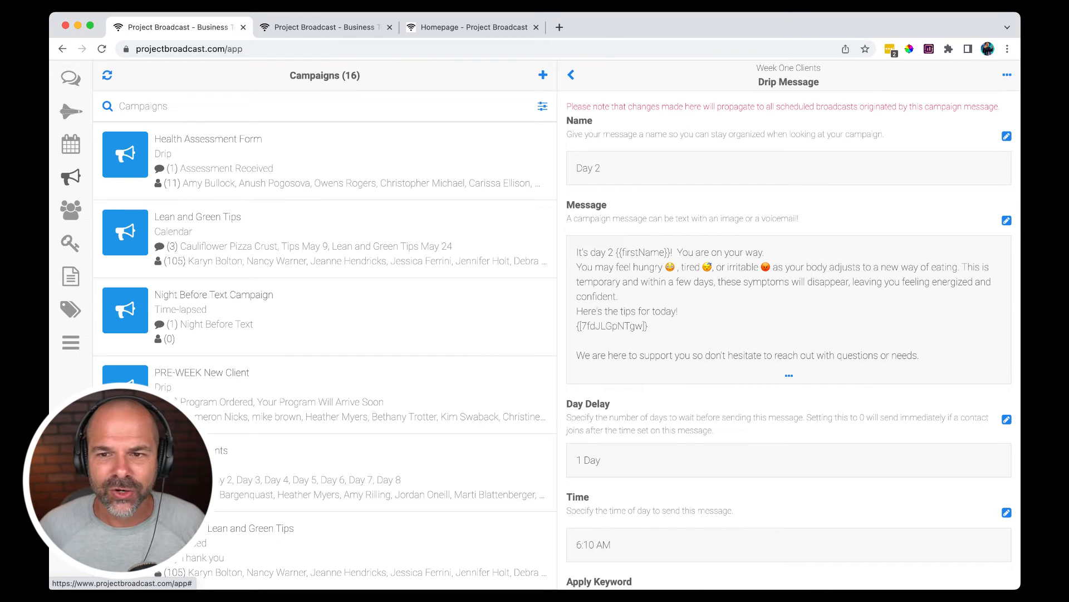
click(571, 75)
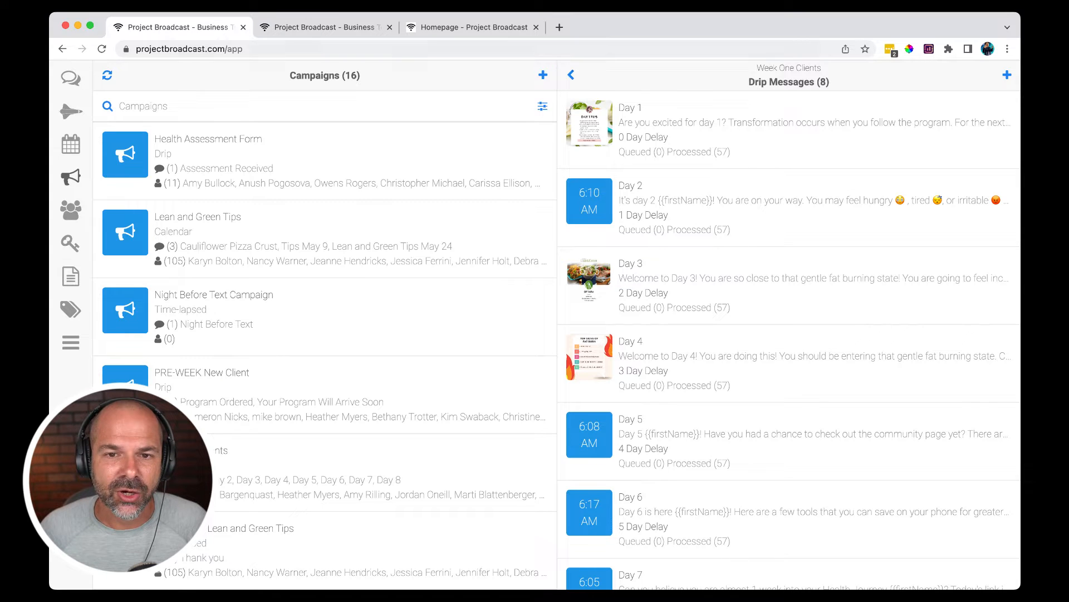
click(571, 75)
click(571, 75)
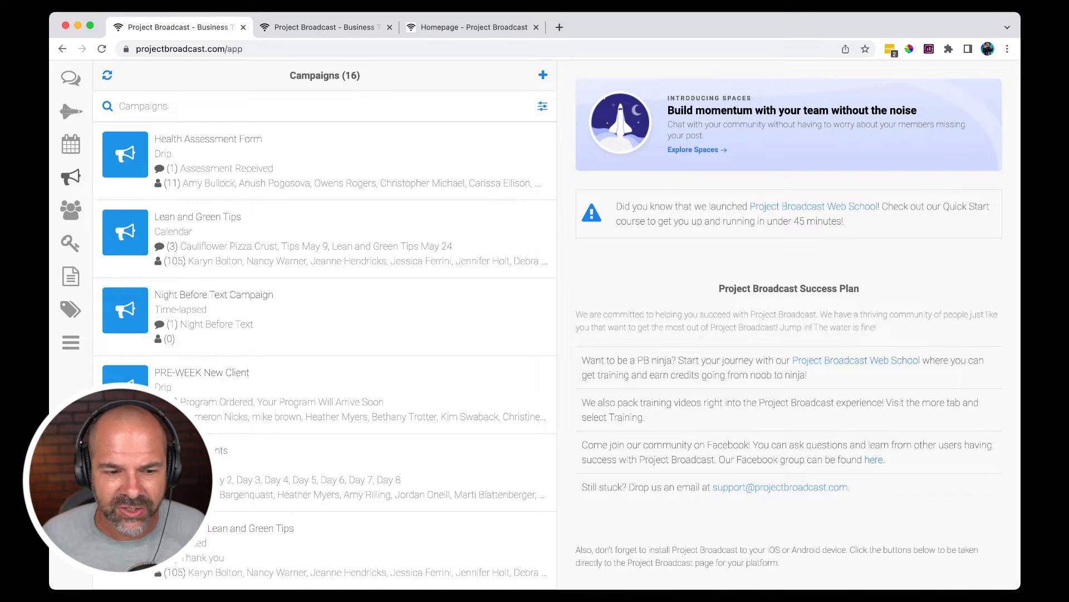
click(189, 473)
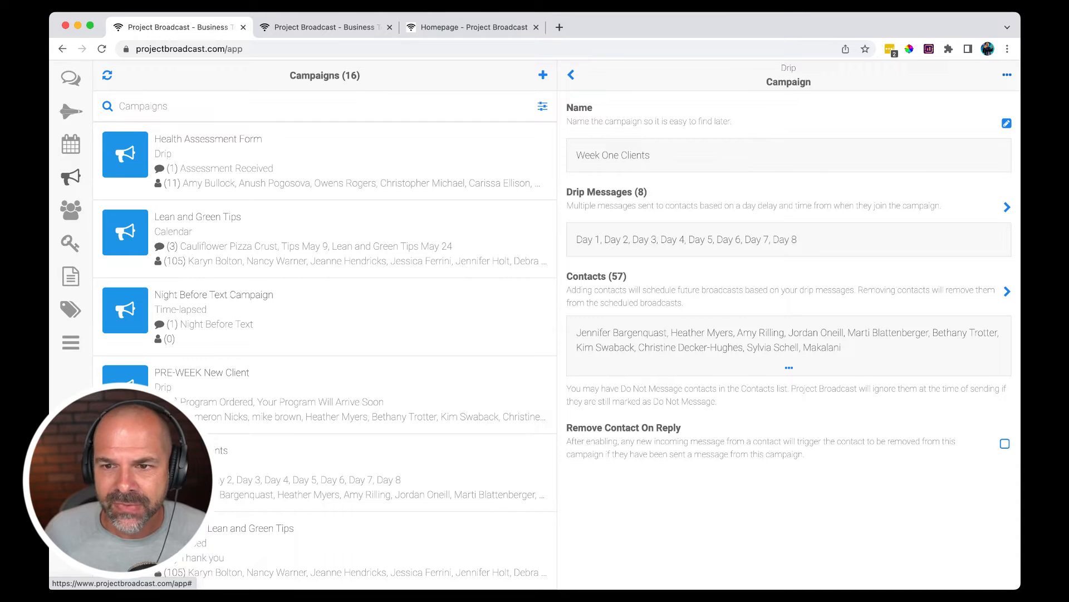
click(1007, 75)
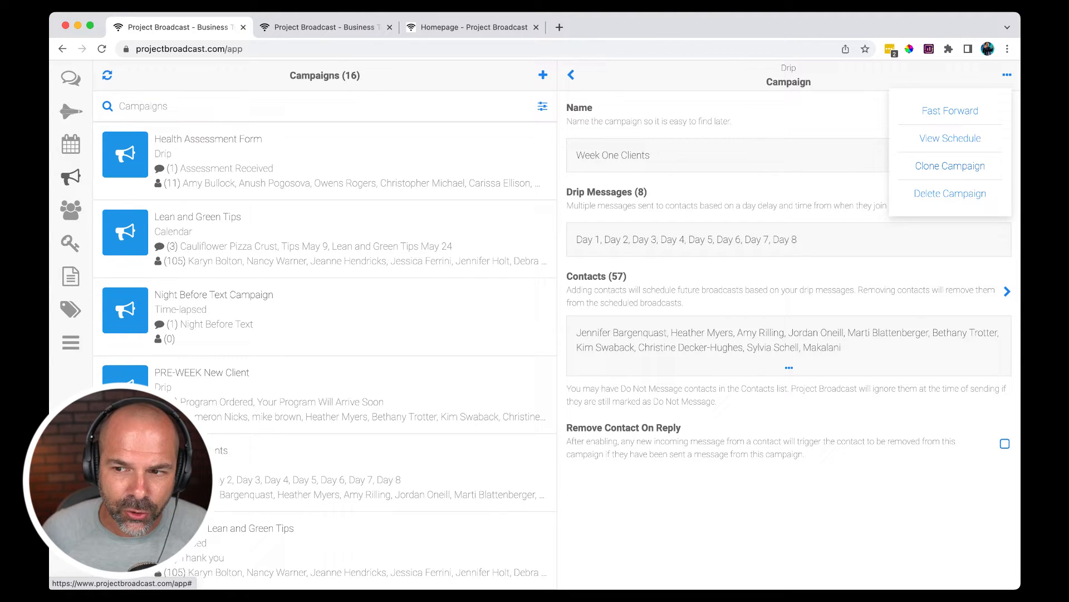
click(950, 165)
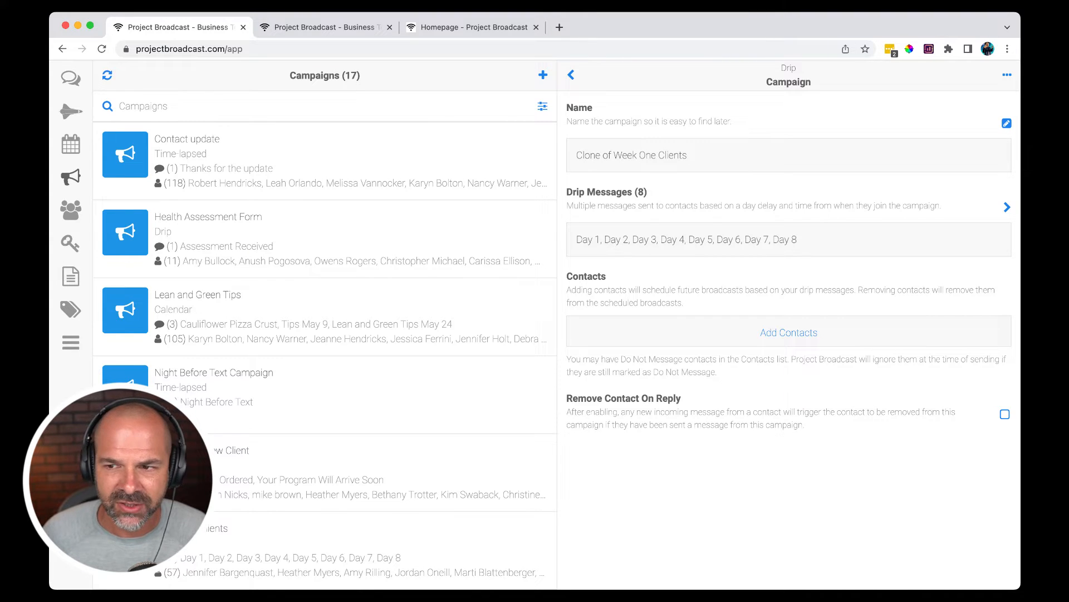
- Rename the cloned campaign as "Week One Clients - Day 2 through 7"
click(1006, 123)
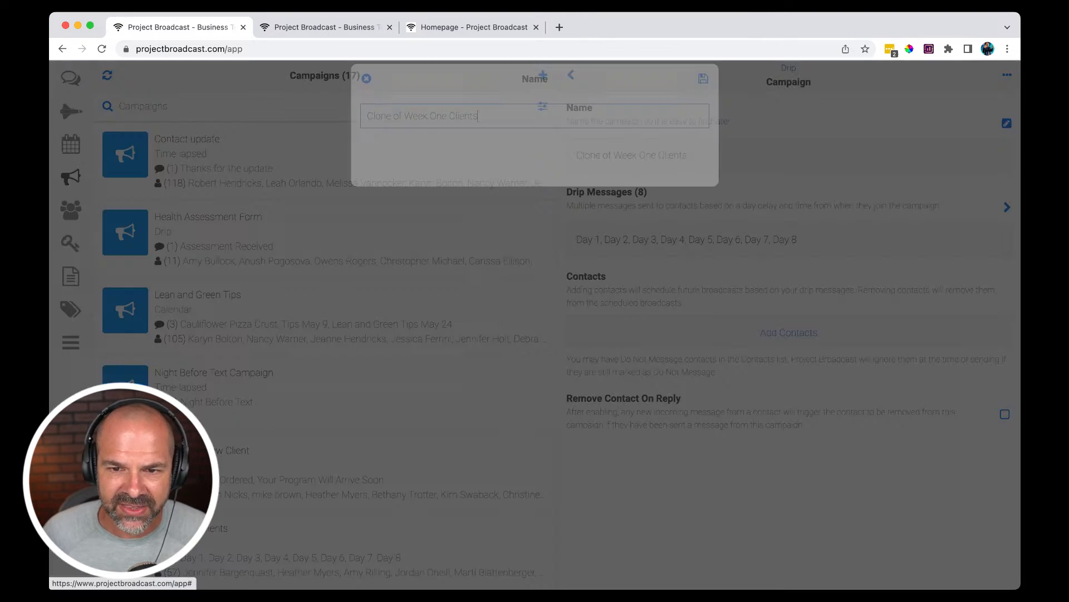
drag(405, 144, 367, 144)
key(BackSpace)
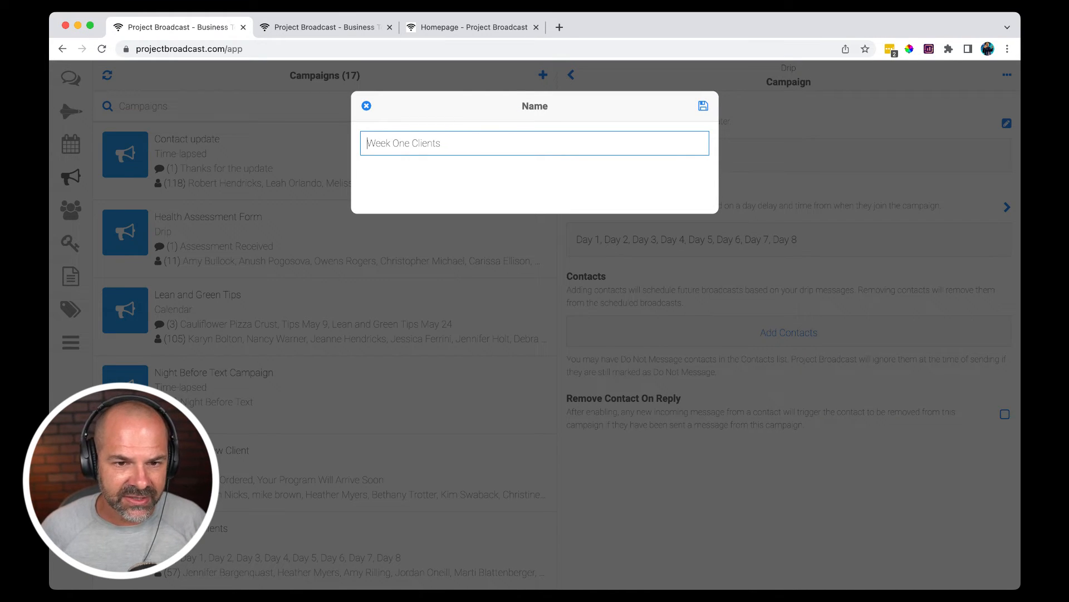
text(- )
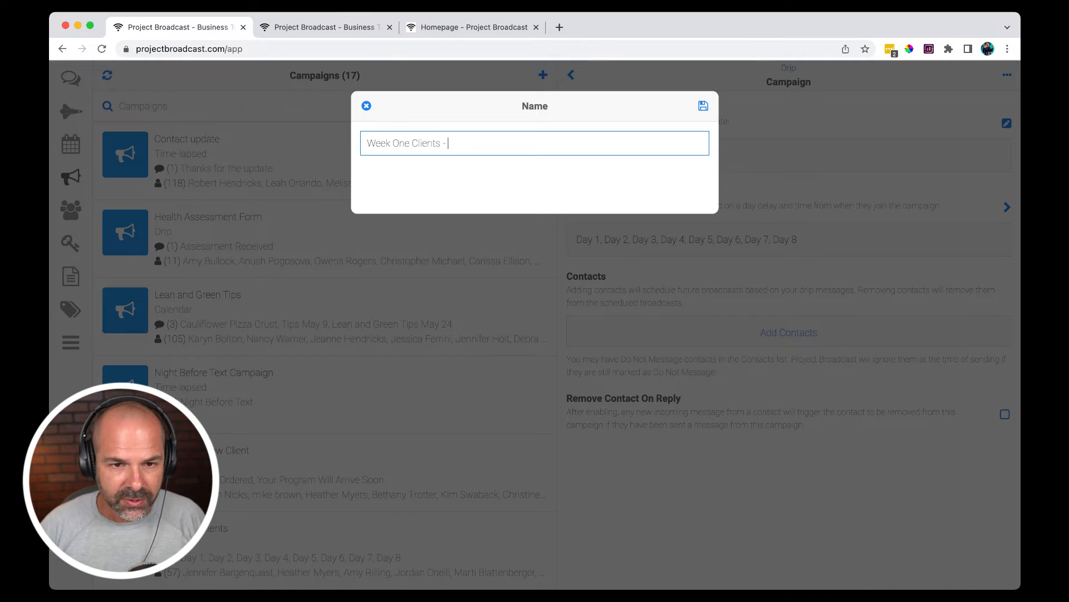
text(Day 2)
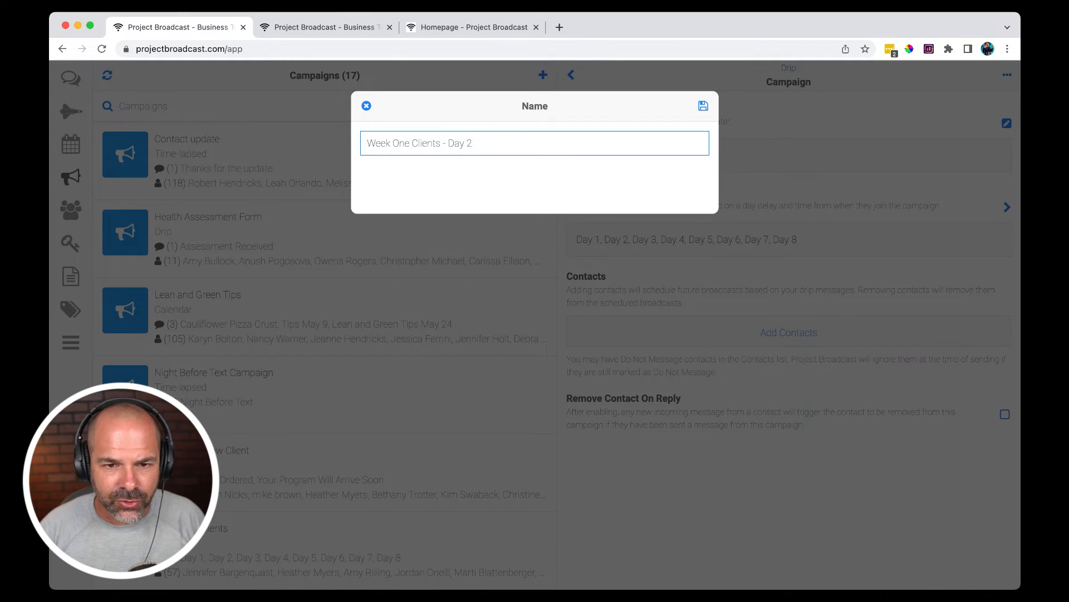
text( through)
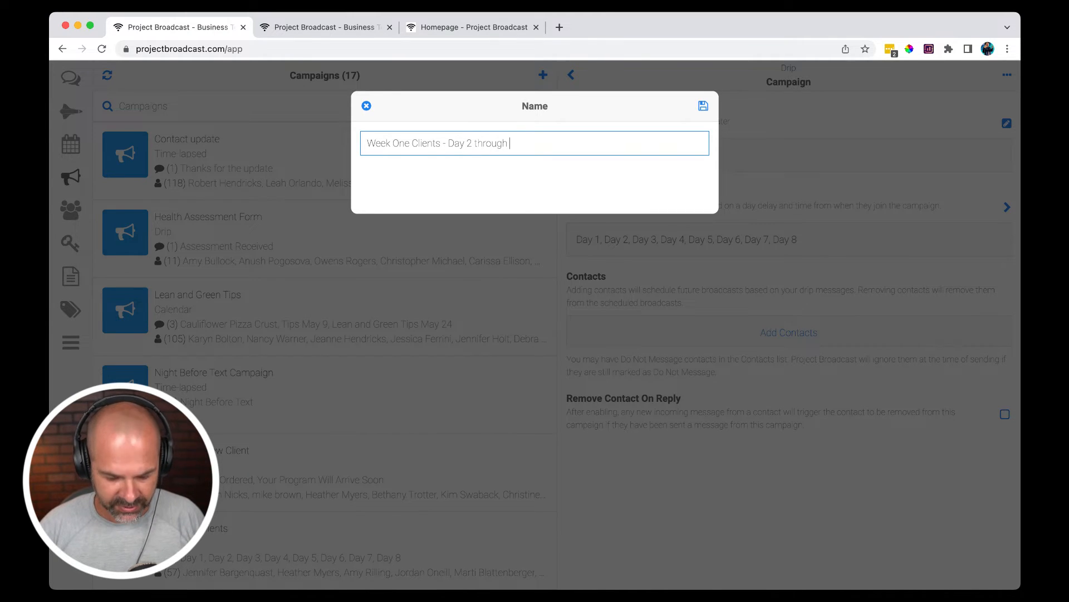
text( 7)
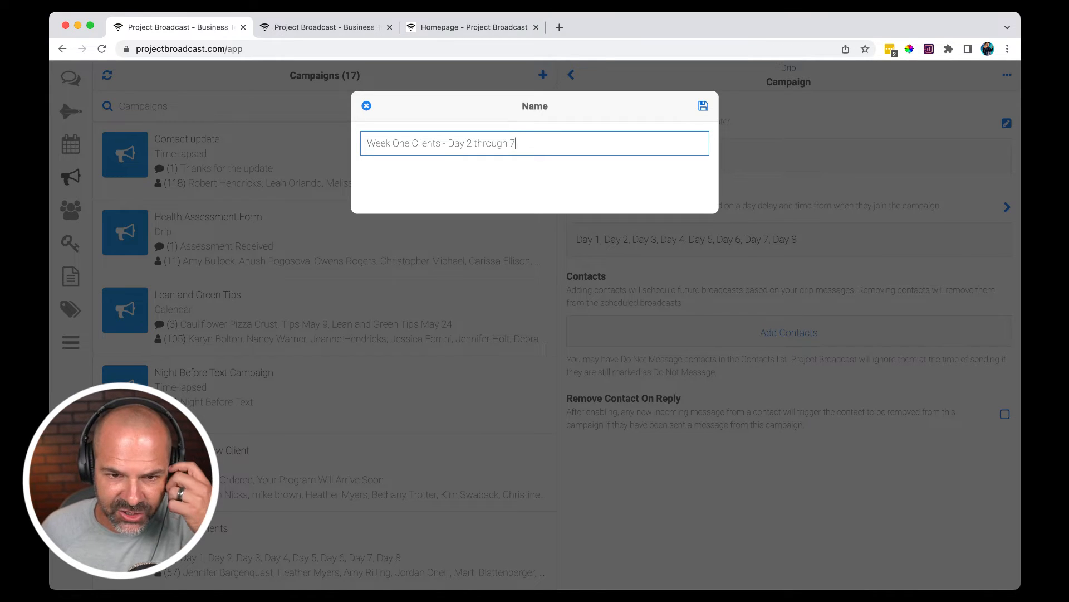
key(Return)
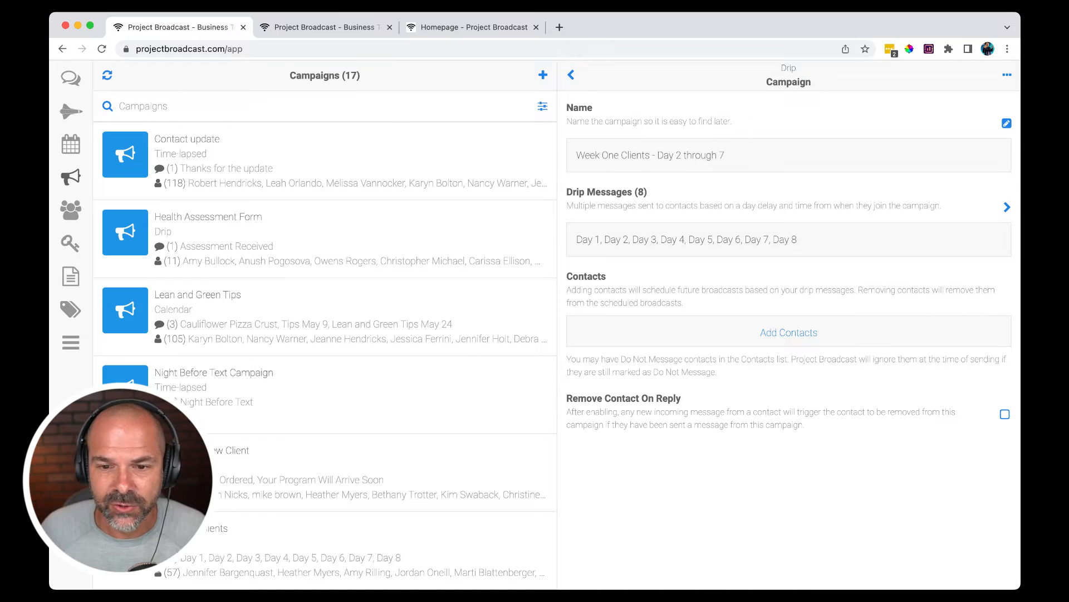
- Delete the Day 1 drip message from the Week One Clients - Day 2 through 7 campaign
click(1007, 207)
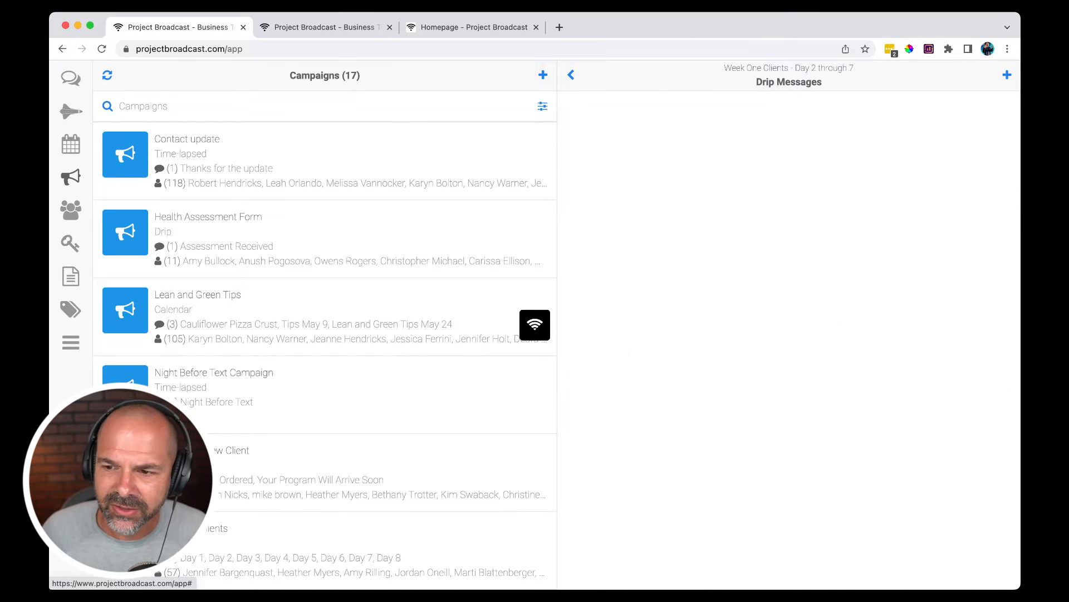
click(788, 130)
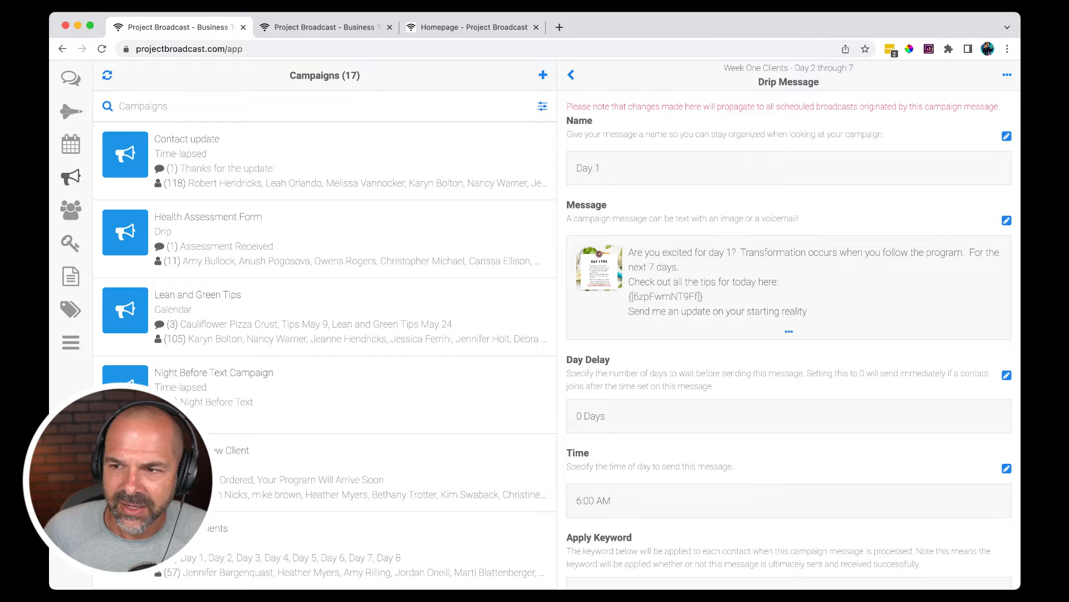
click(1007, 74)
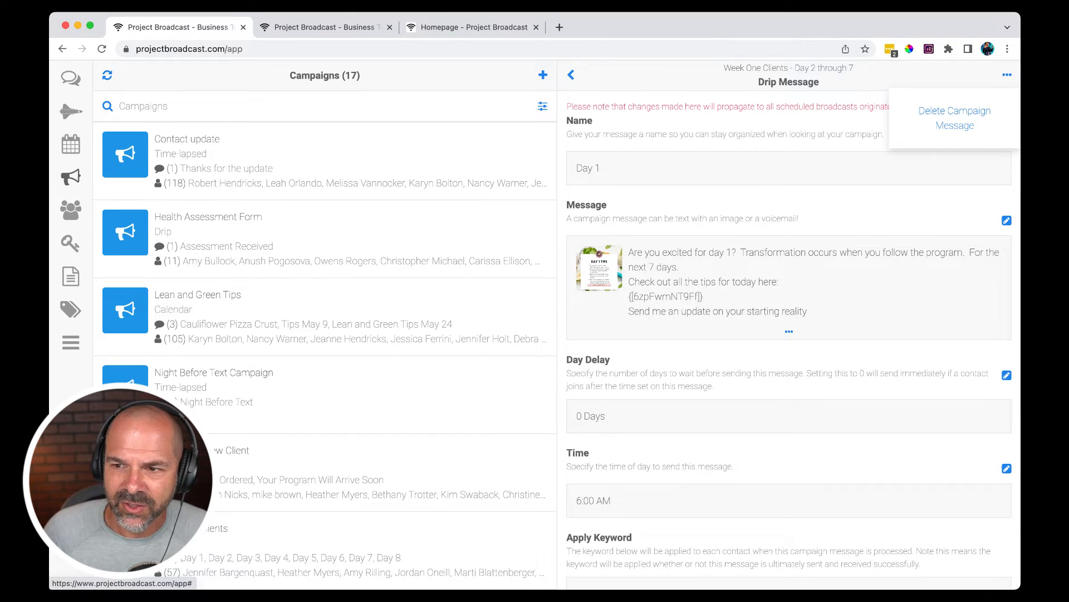
click(869, 198)
click(1007, 74)
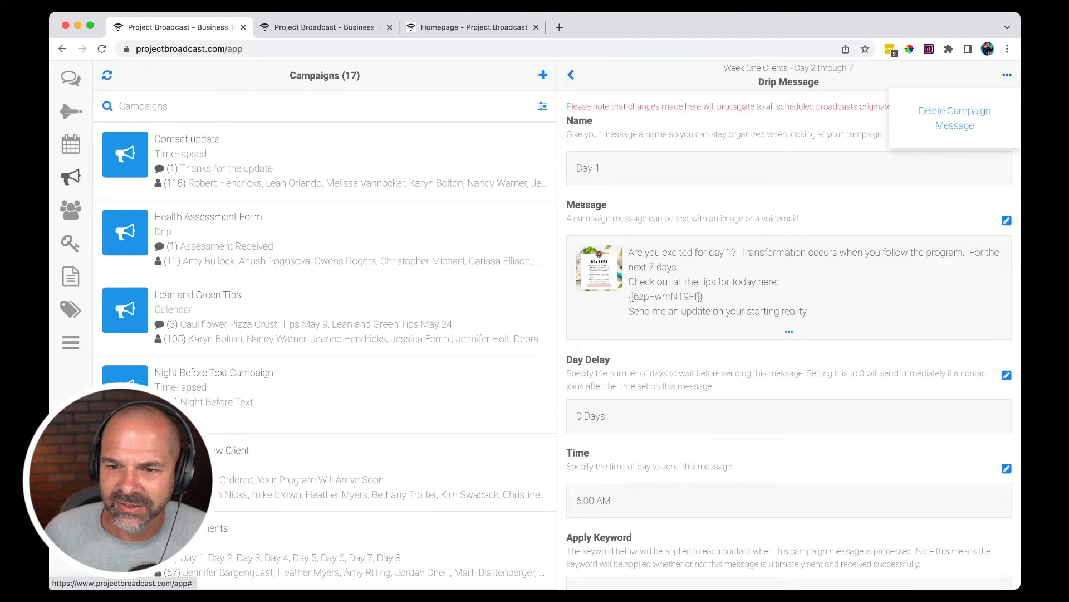
click(955, 118)
click(676, 179)
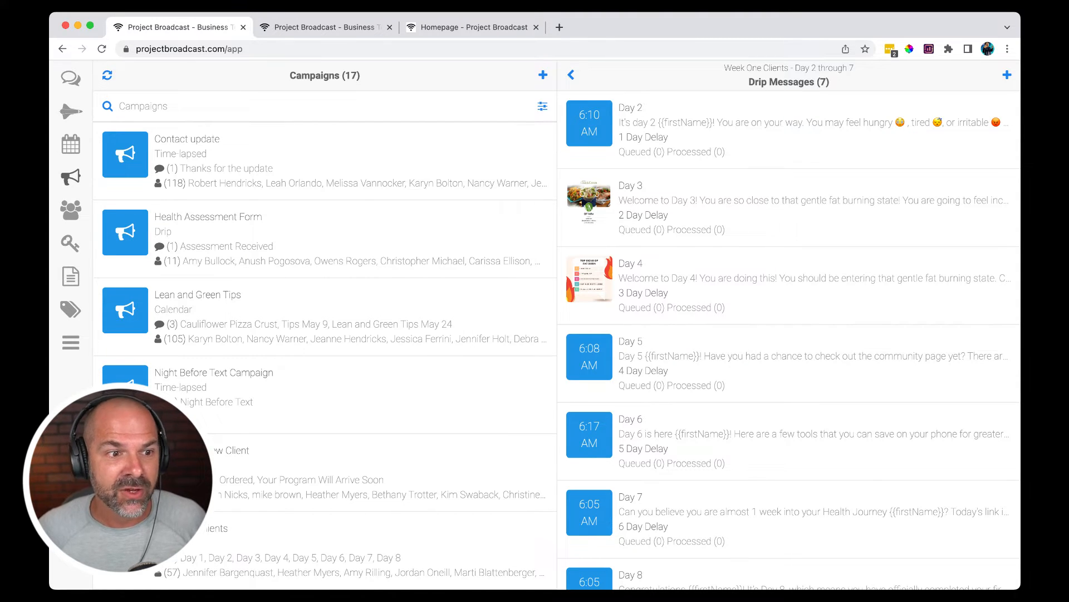
- Open the chat of the contact tagged client news and insert the "Day 1 - week 1" template into a new message
click(71, 78)
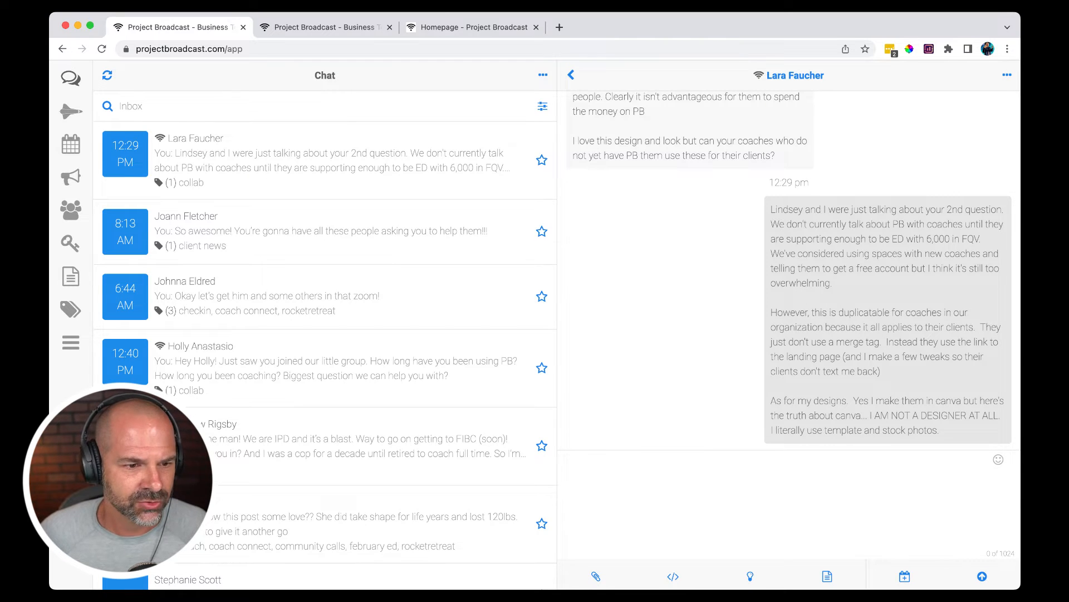
click(321, 231)
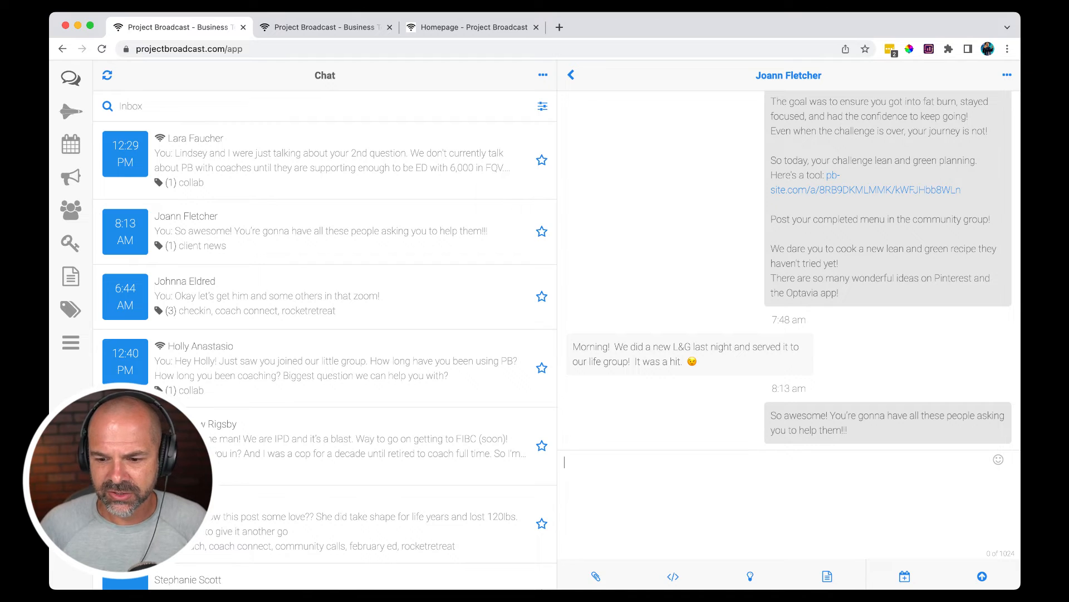
click(827, 576)
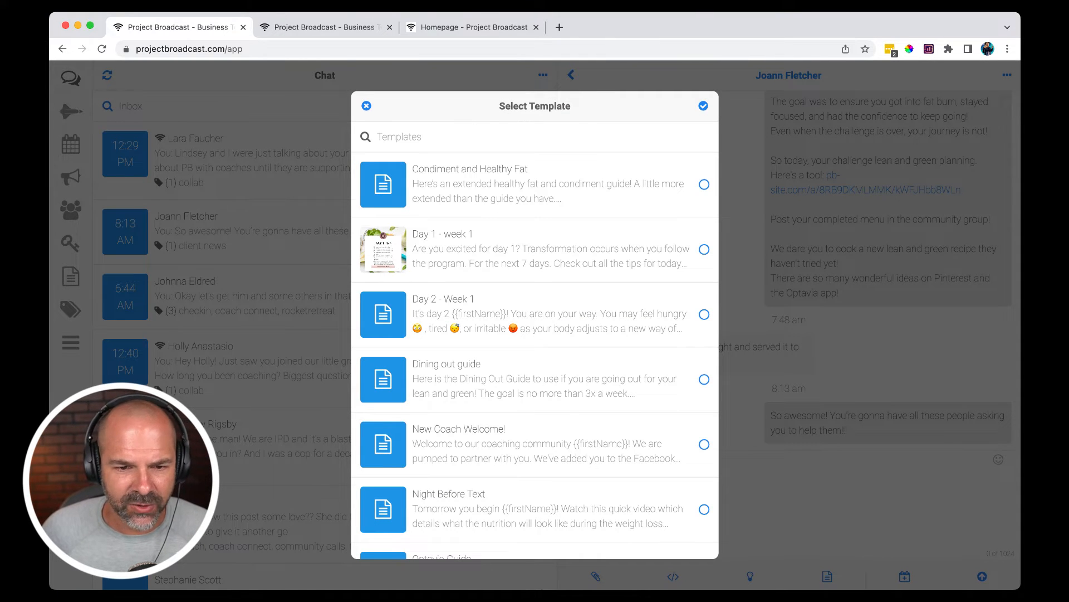
click(704, 249)
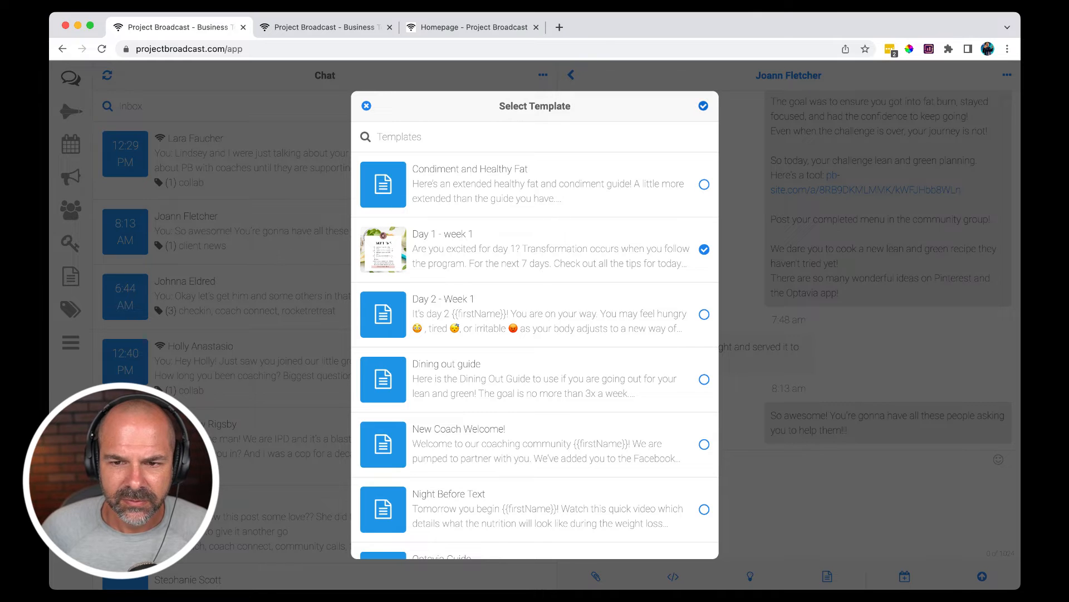
click(703, 106)
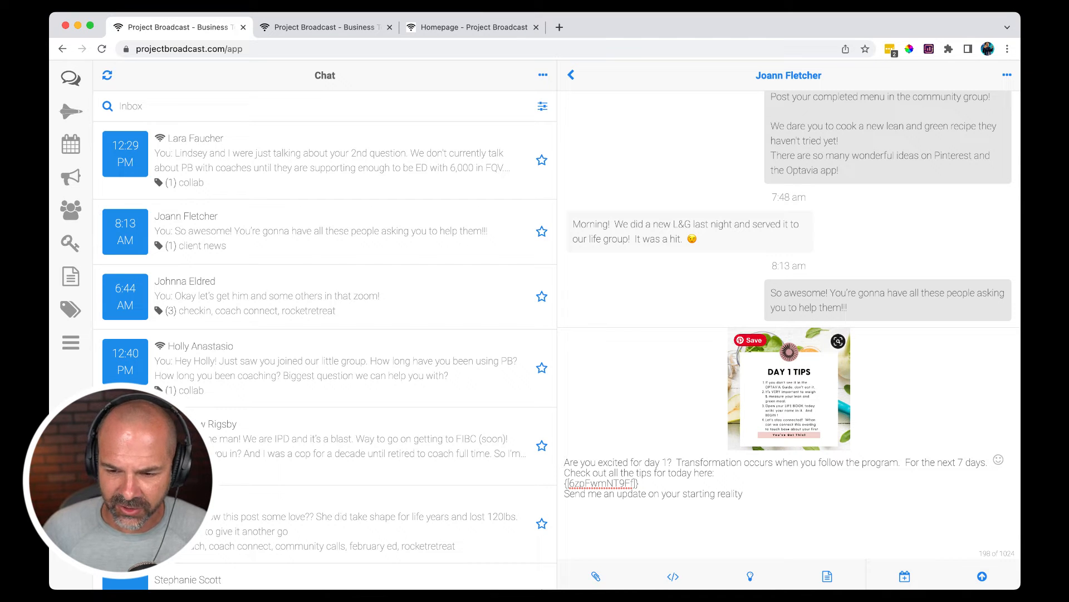
- Clear the inserted template text and remove the Day 1 Tips image from the unsent message
key(super+a)
key(BackSpace)
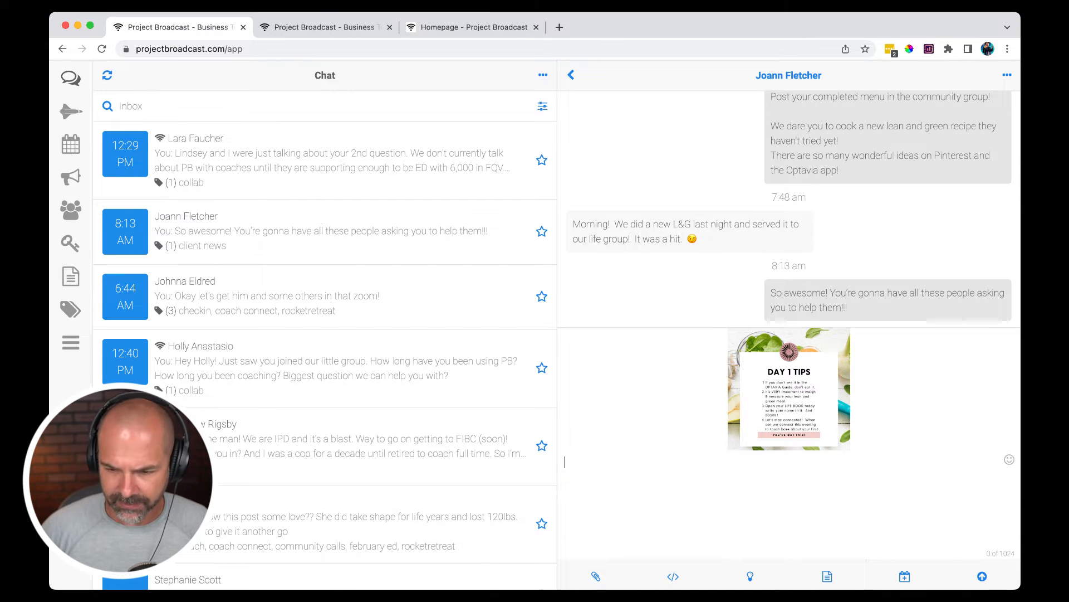
click(789, 389)
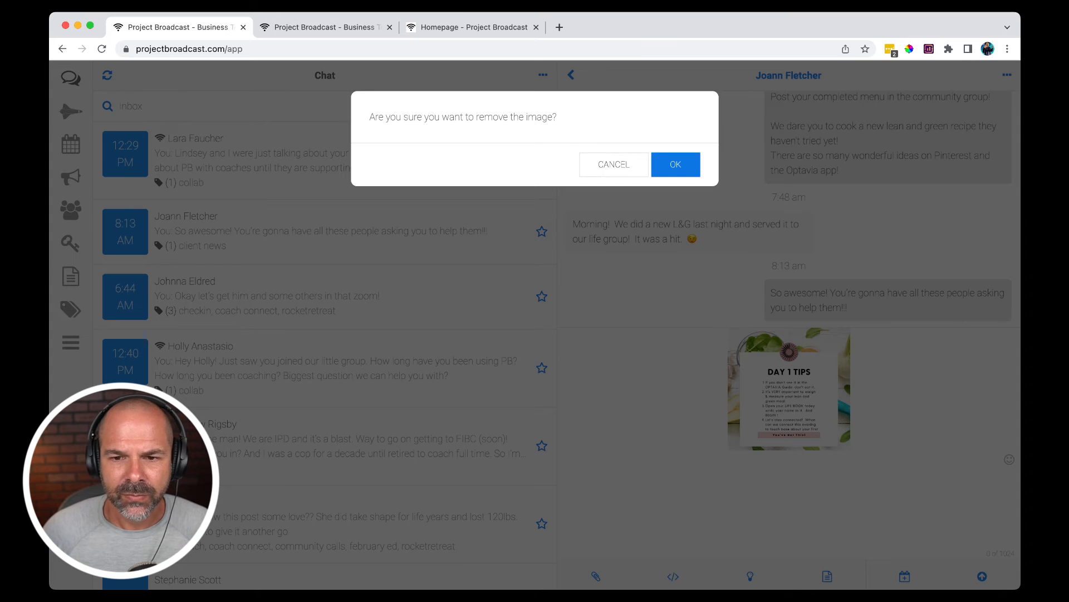
key(Return)
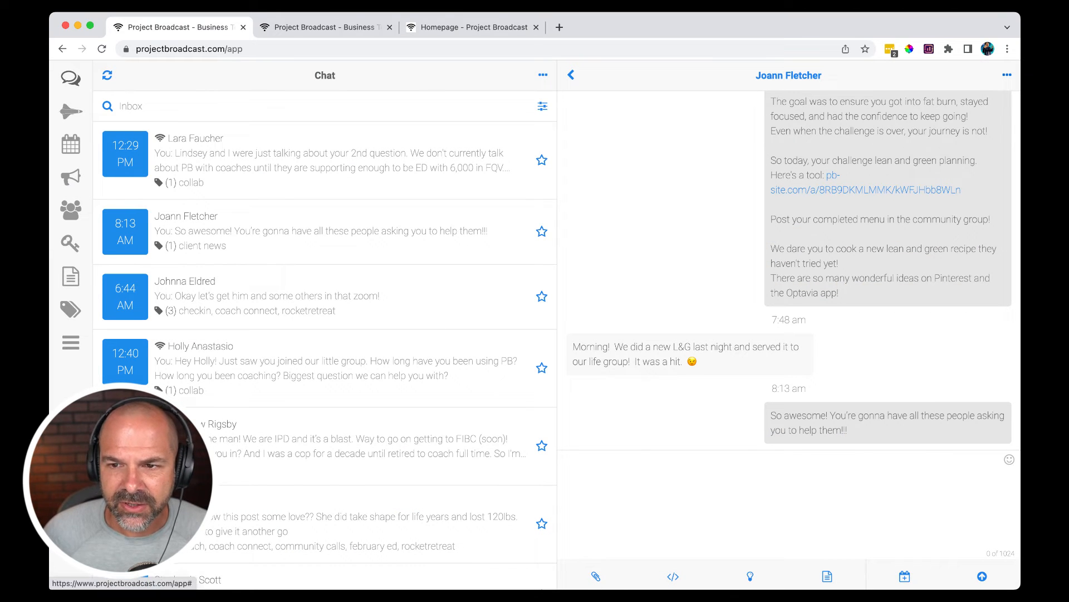
- Look through the campaigns available to add to this contact and close the selection without adding one
click(1007, 75)
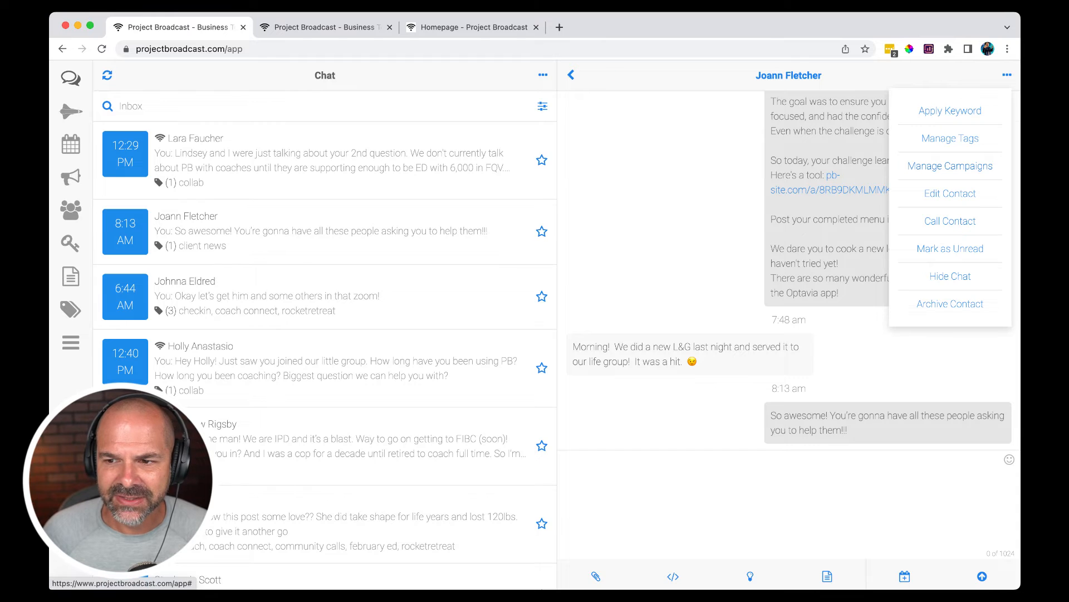
click(950, 166)
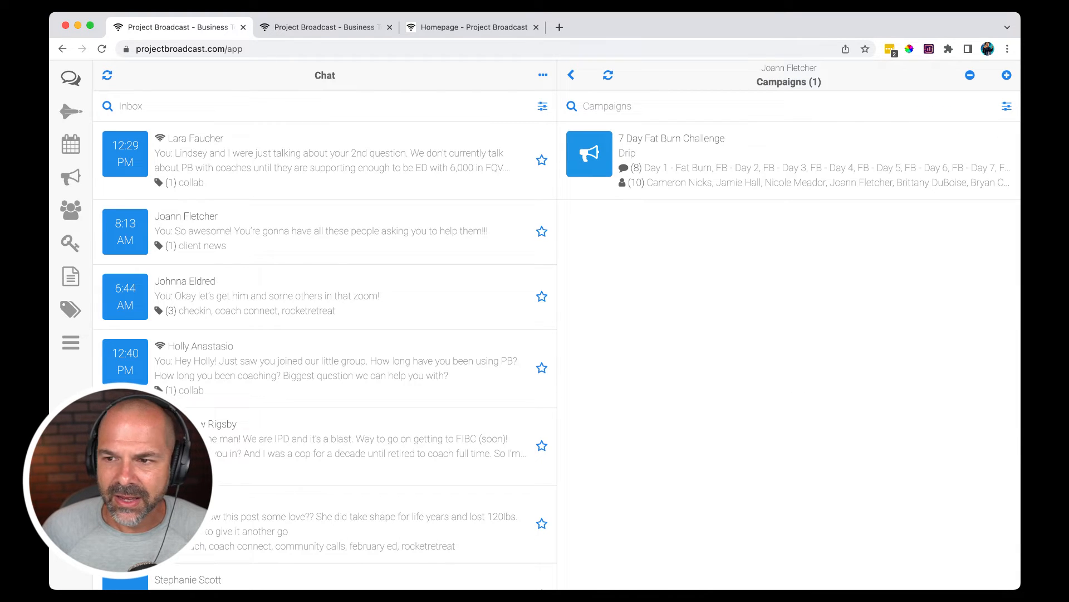
click(1007, 75)
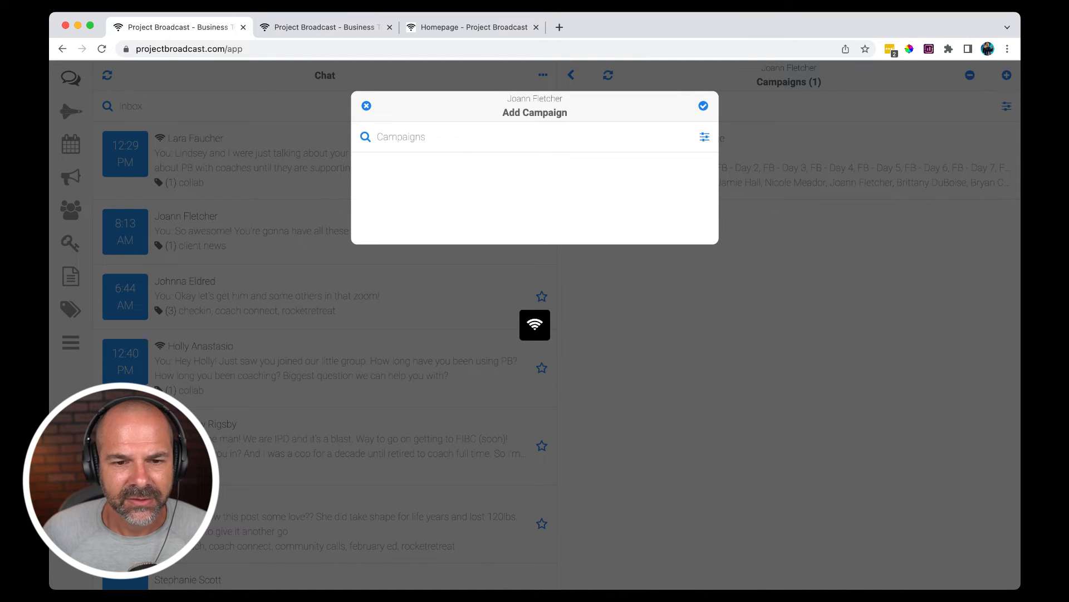
scroll(535, 356, down, 10)
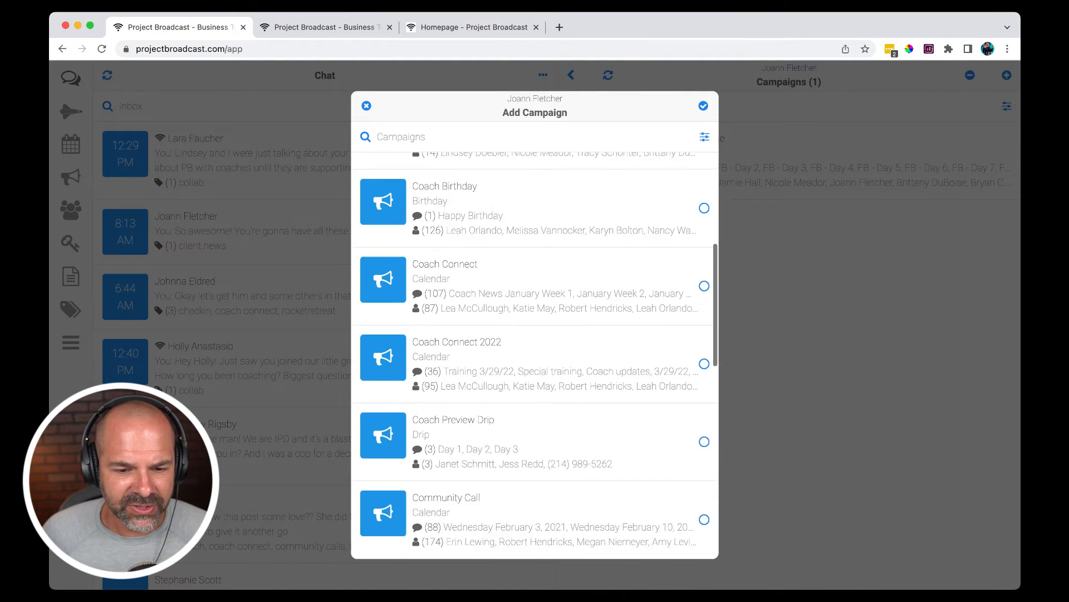
scroll(534, 357, down, 5)
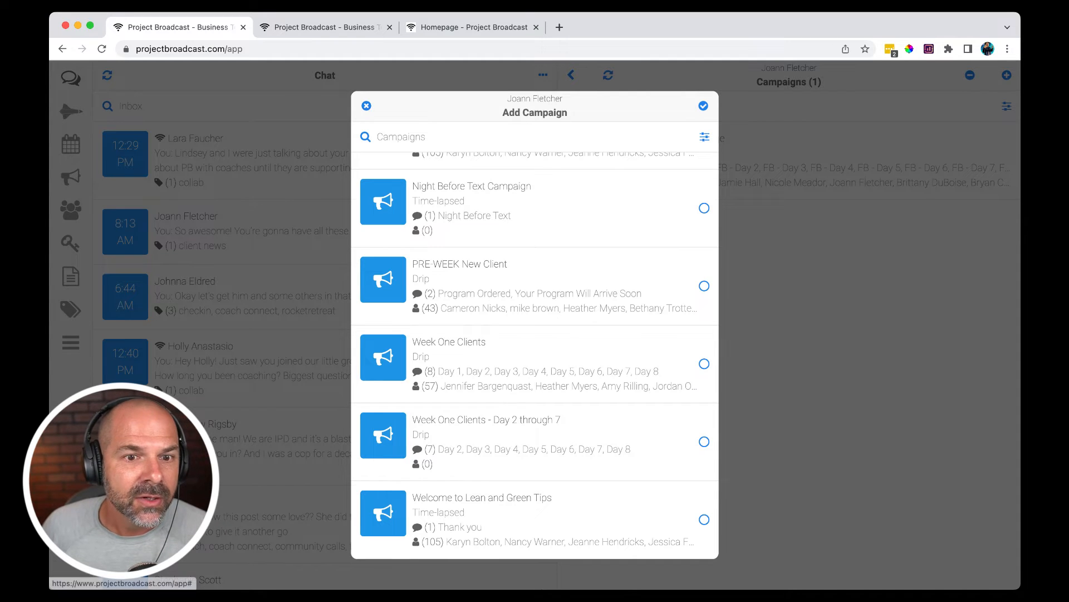
click(367, 105)
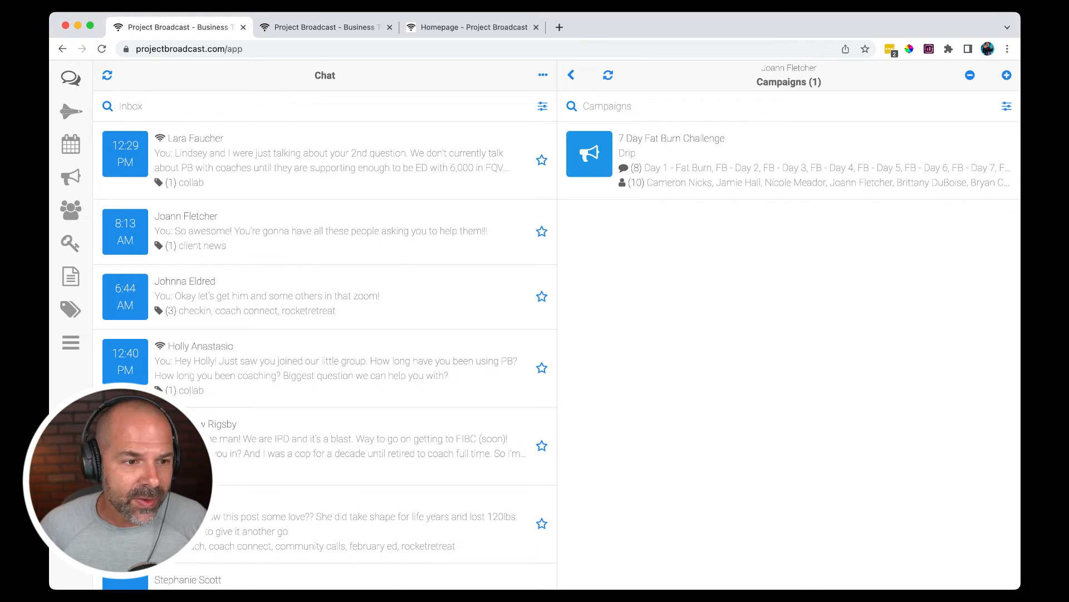
- Return to the campaigns and open the Day 2 drip message of the original Week One Clients campaign
click(71, 177)
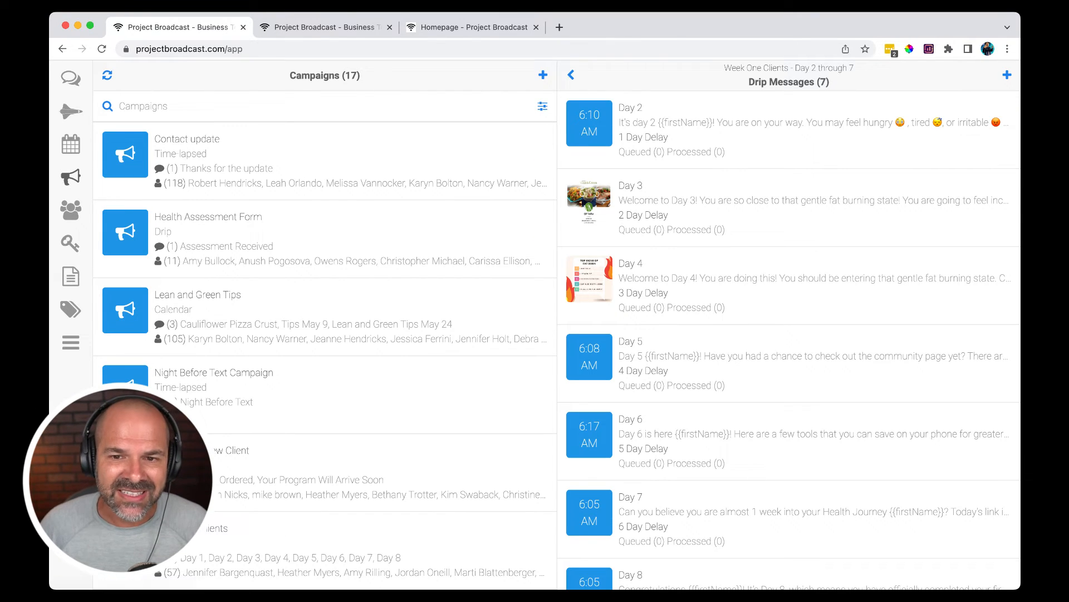
scroll(325, 356, down, 3)
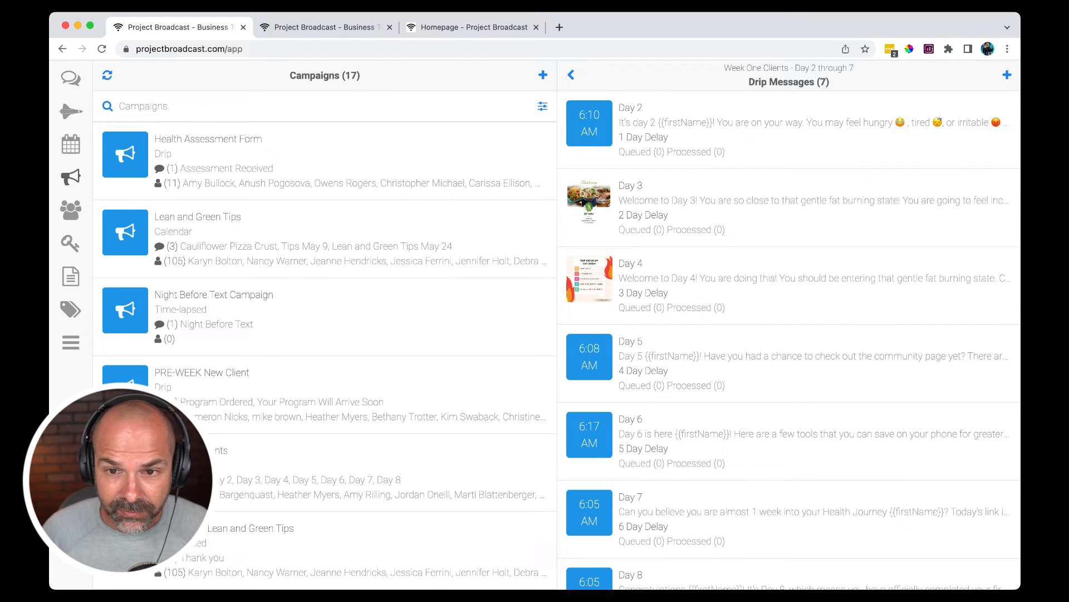
click(325, 472)
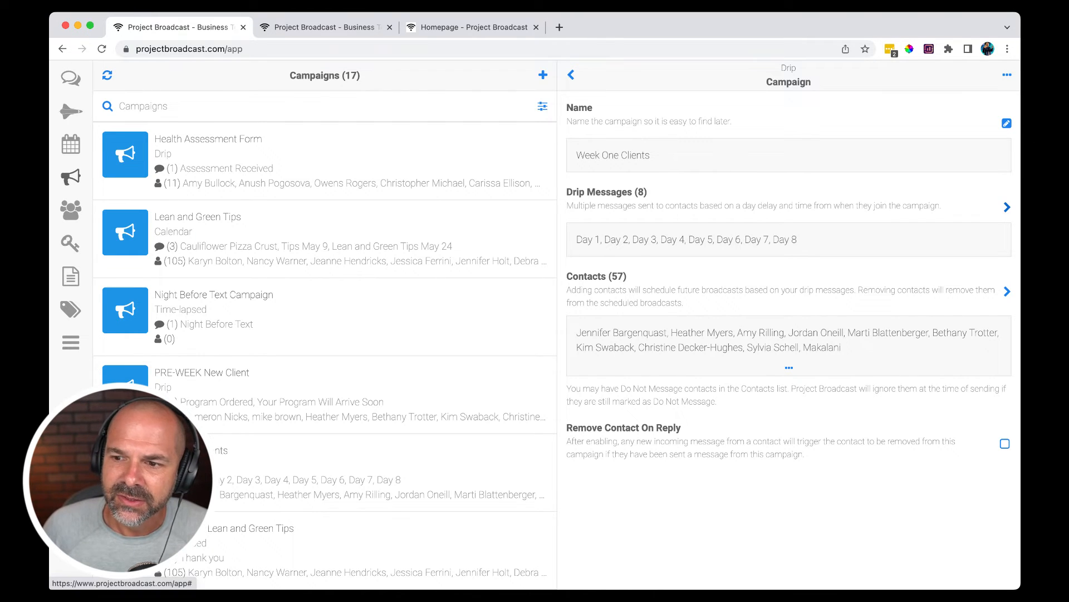
click(1007, 207)
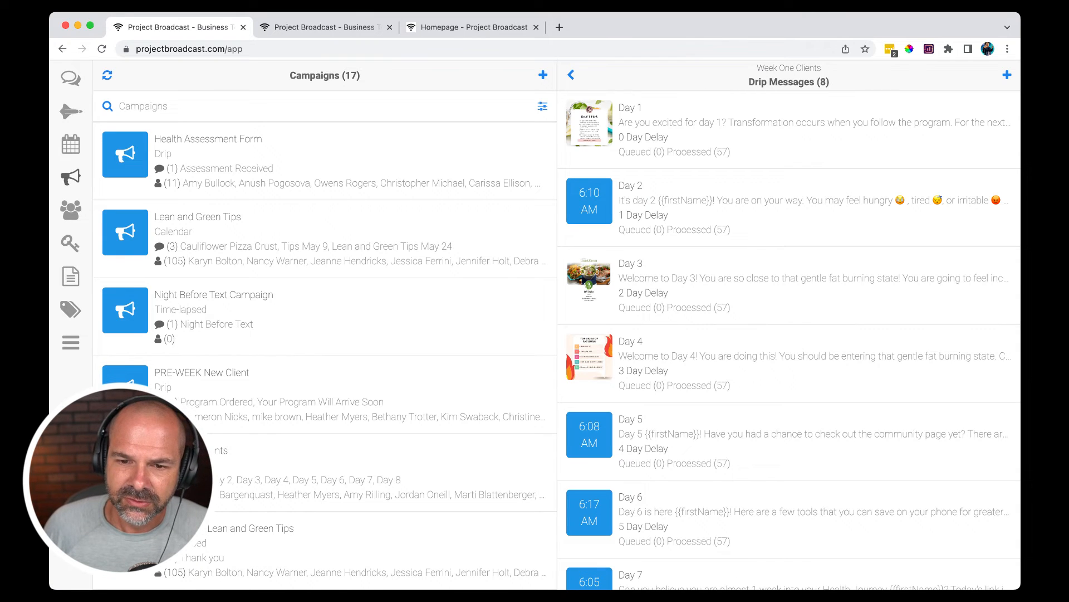
click(789, 207)
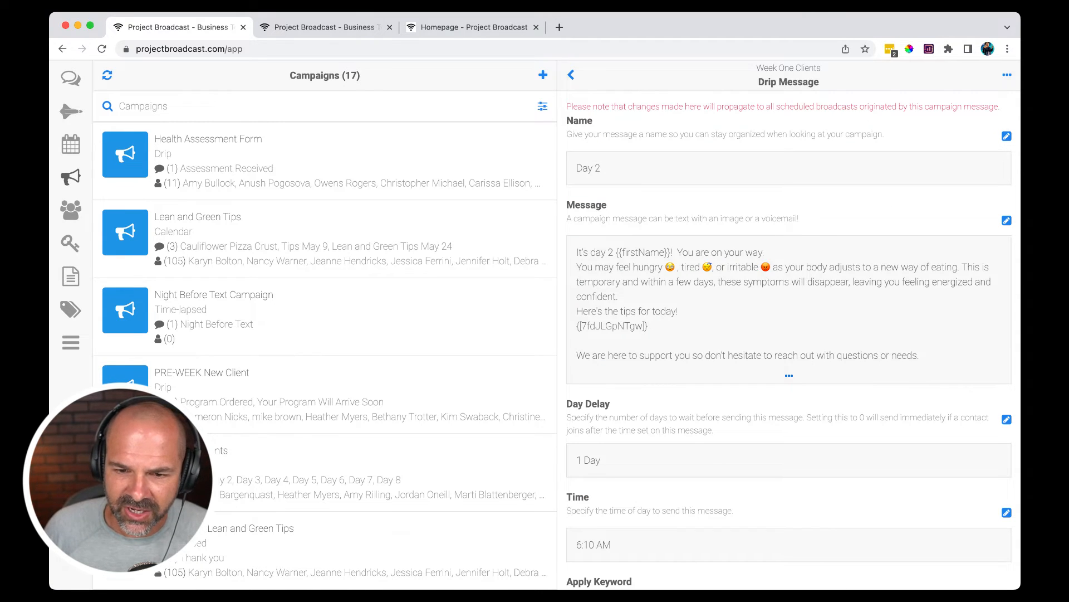
- Start a new template from the Day 2 message, discard it unsaved and return to the campaigns
click(788, 375)
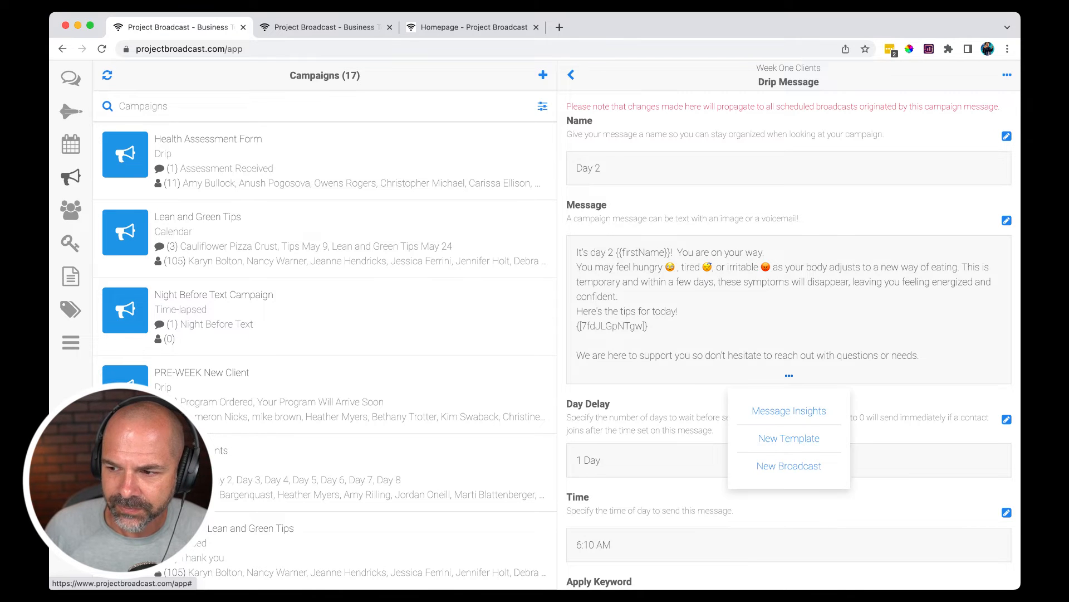
click(789, 437)
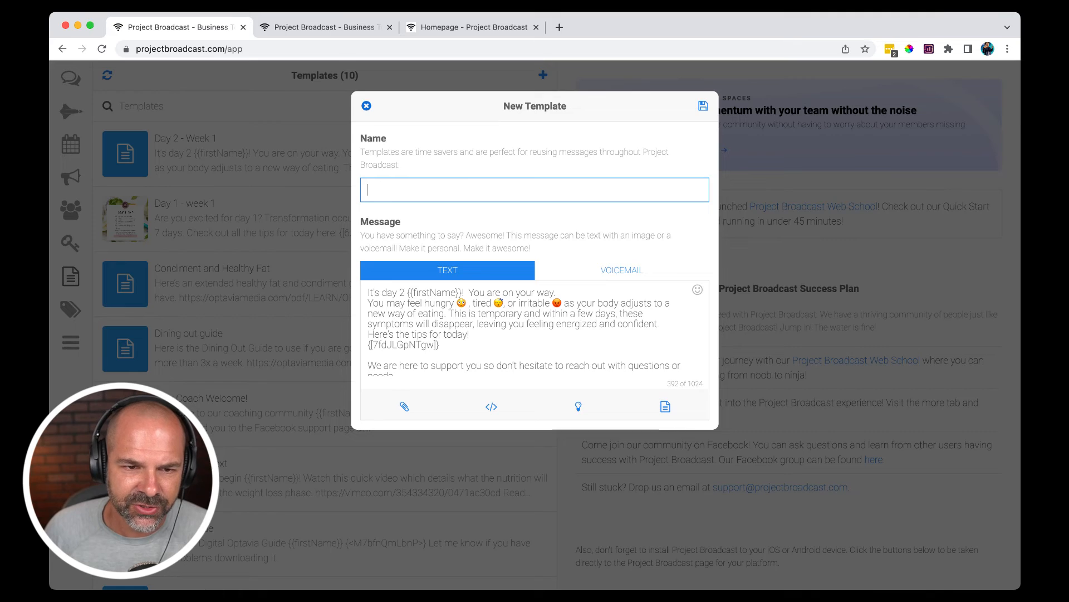
click(366, 106)
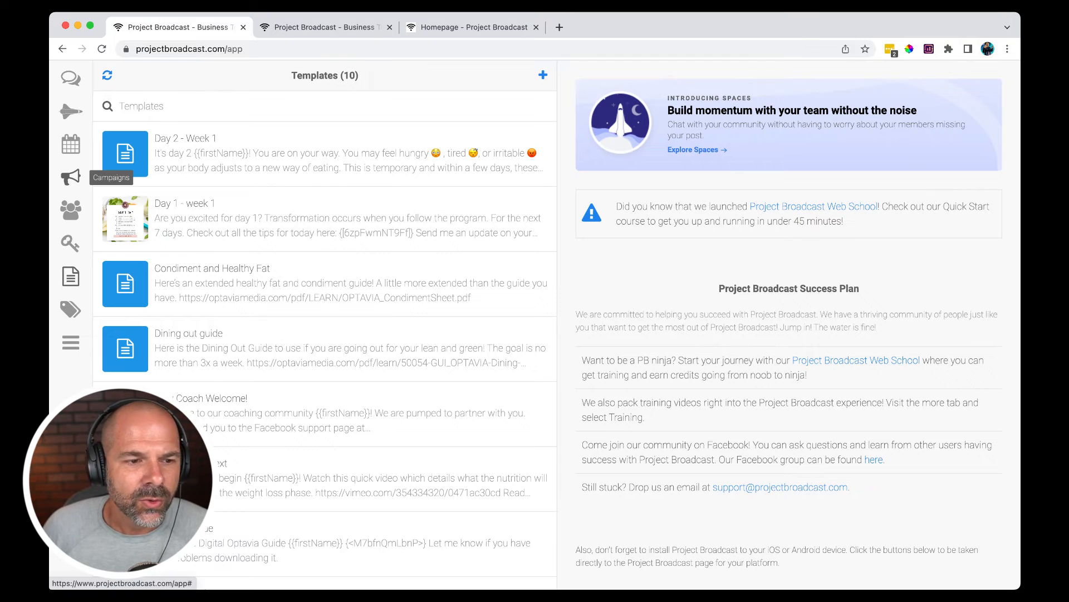
click(70, 177)
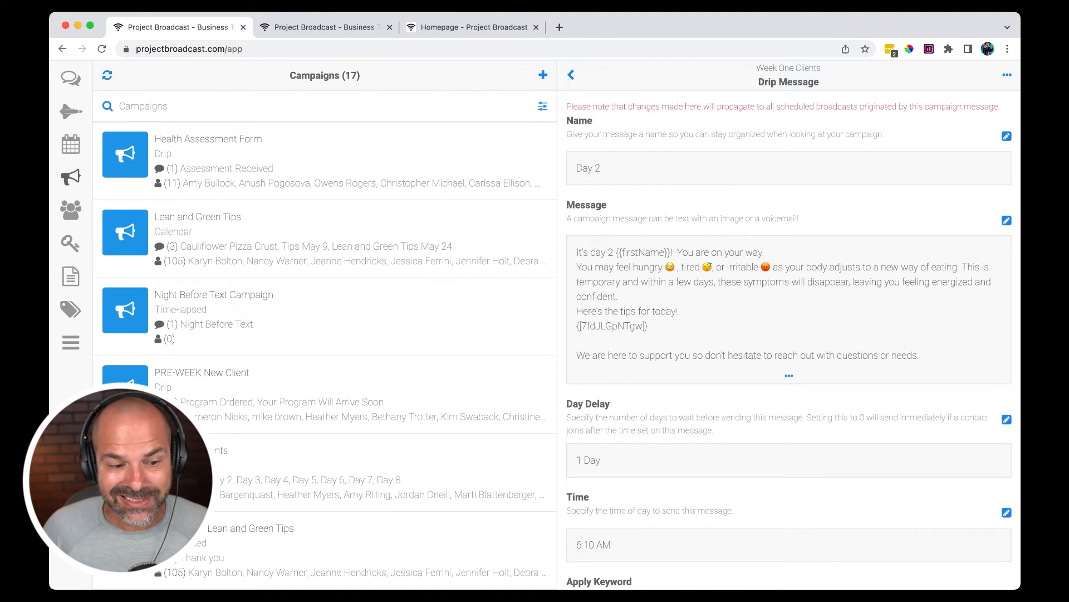
- Find the Week One Clients - Day 2 through 7 campaign in the campaign list and clone it
scroll(325, 335, down, 10)
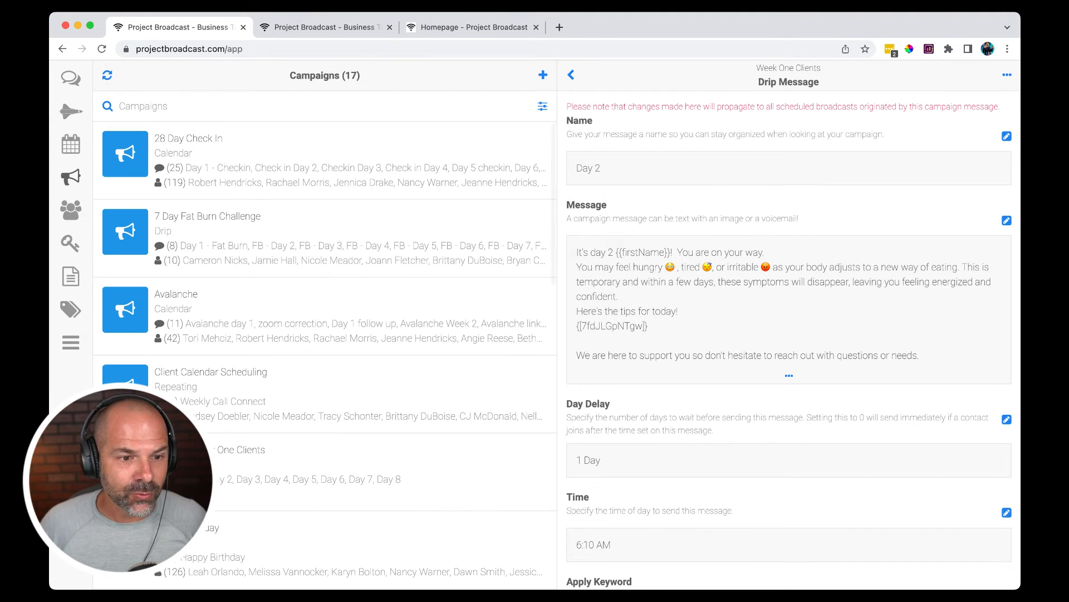
scroll(325, 334, down, 2)
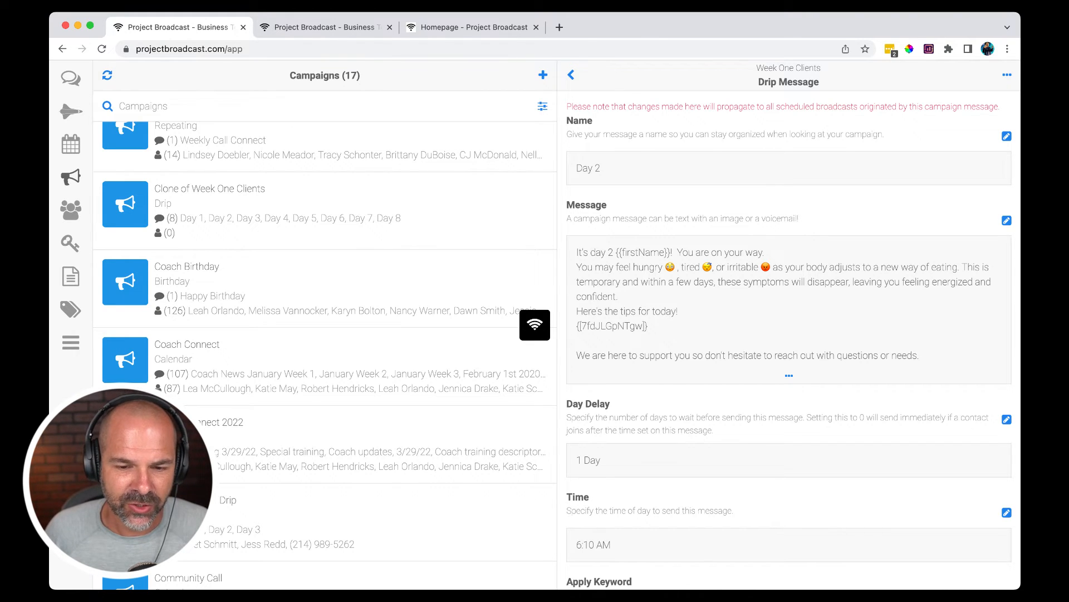
scroll(324, 351, down, 10)
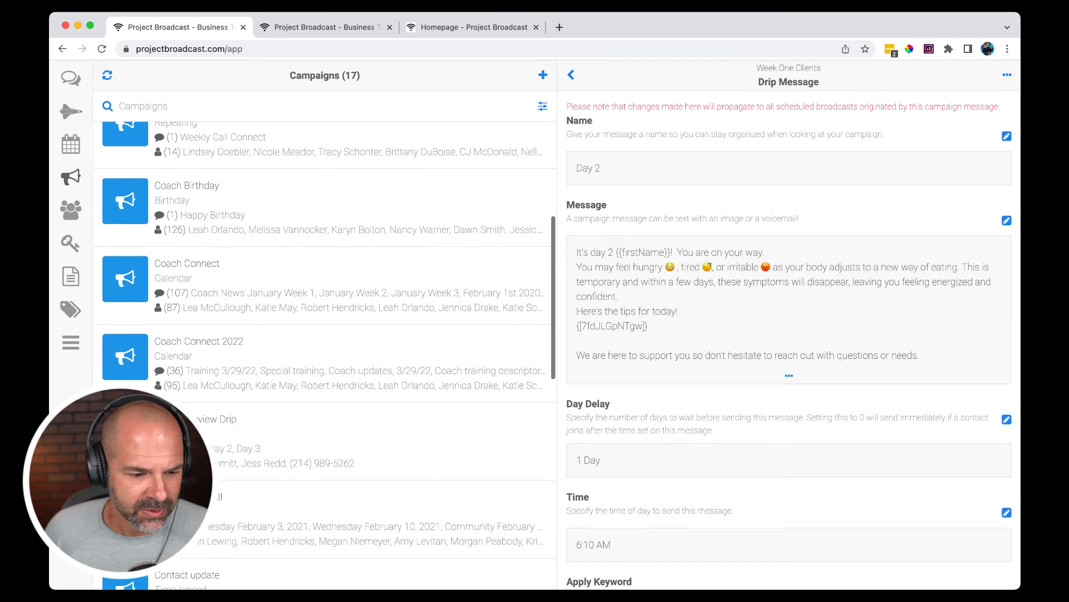
scroll(325, 351, down, 1)
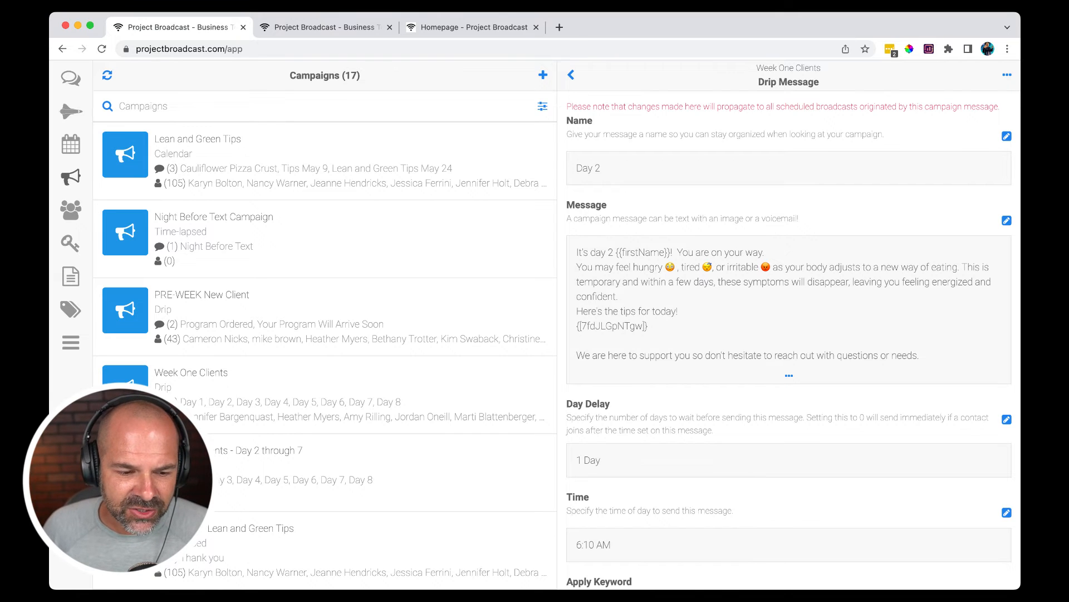
click(195, 462)
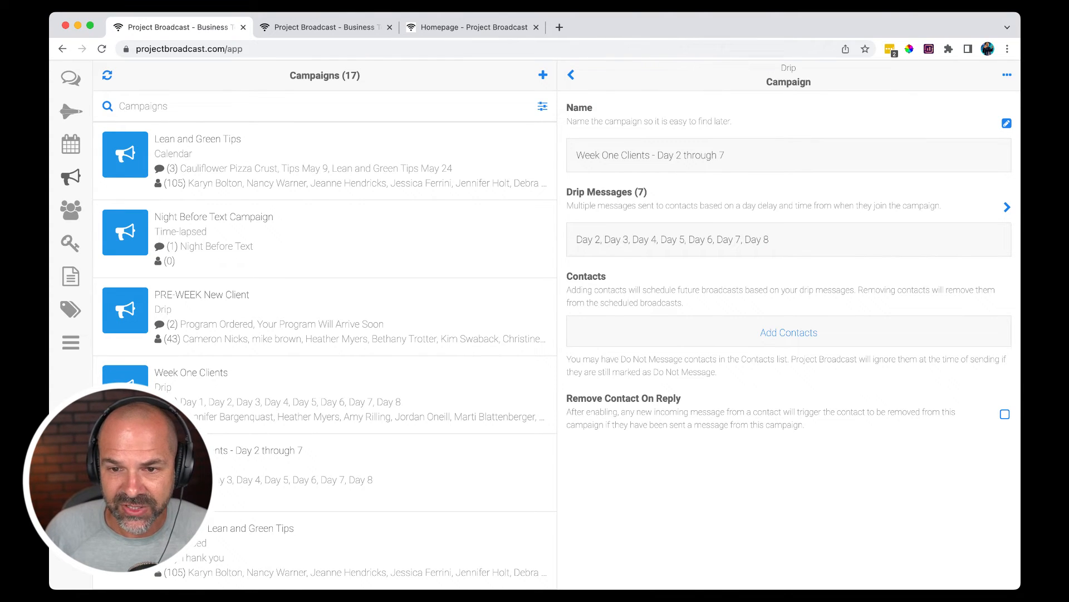
click(1007, 75)
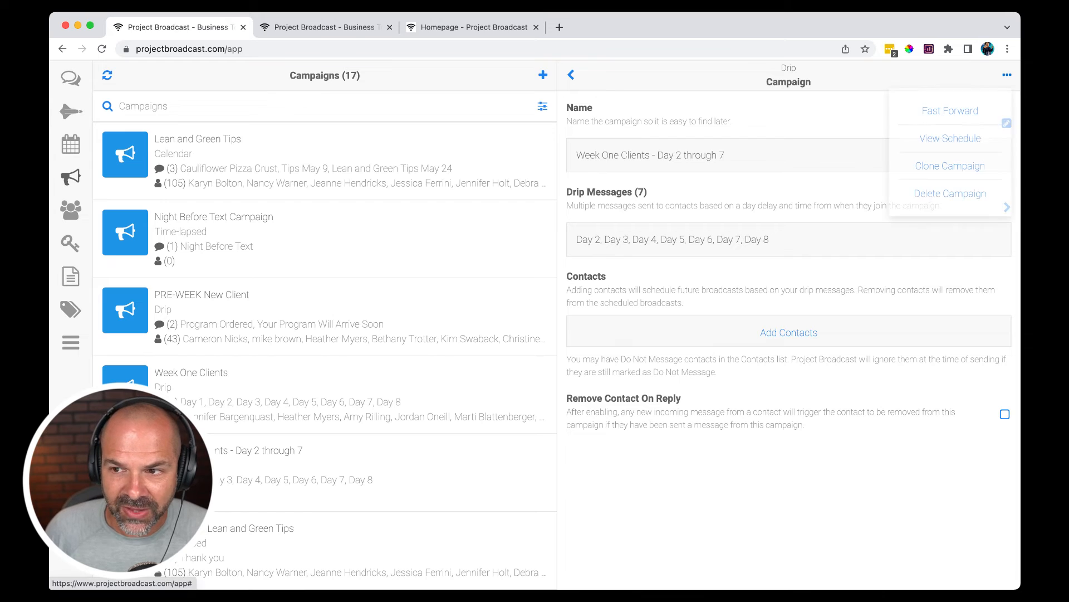
click(950, 166)
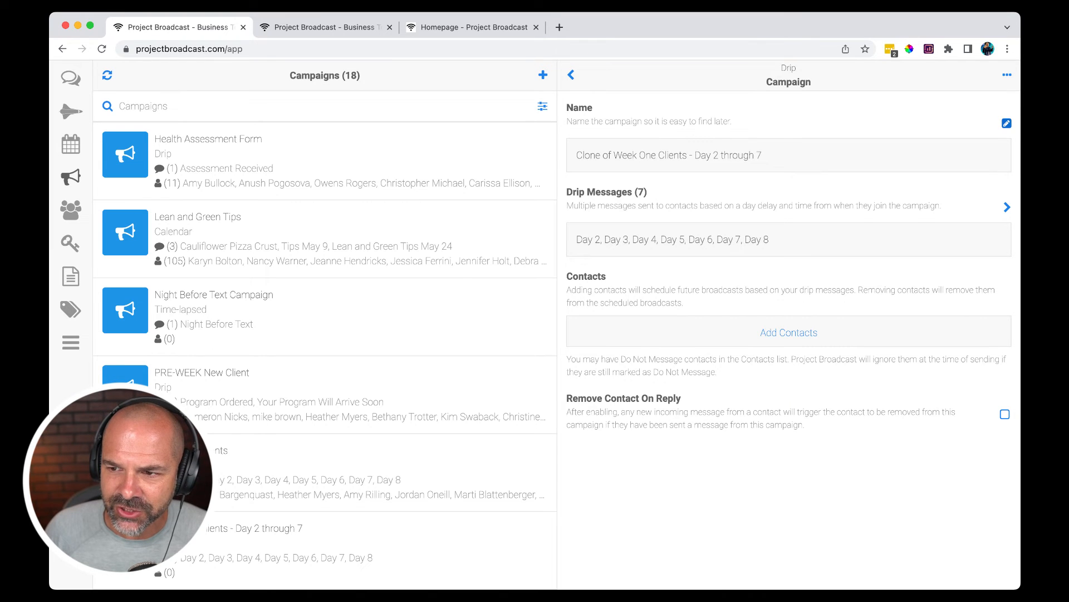
- Rename the cloned campaign as Week One Clients - Day 3 through 7 and save the name
click(1006, 123)
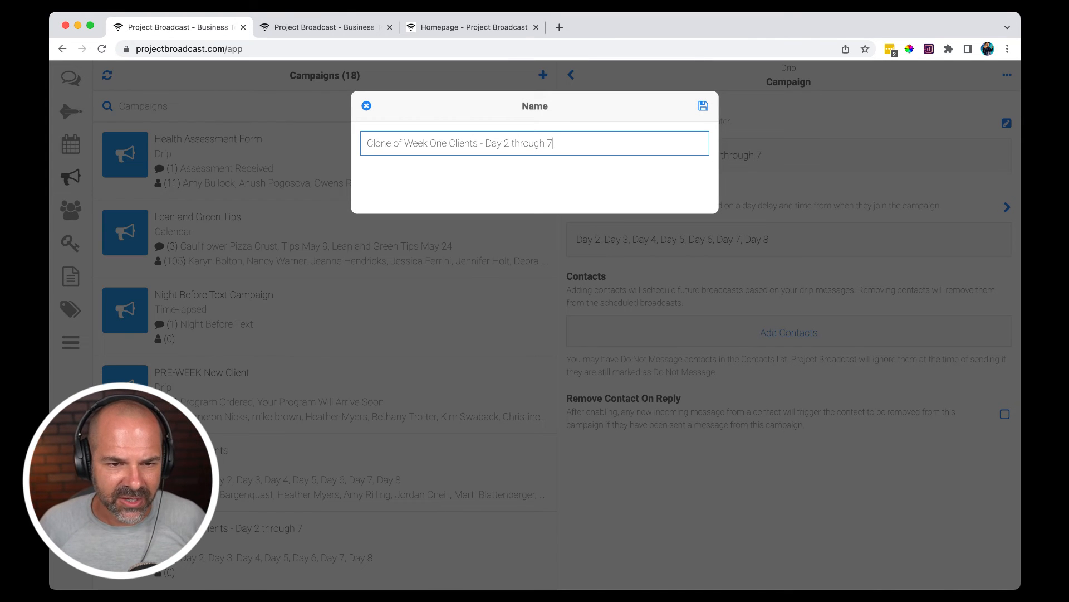
drag(405, 143, 366, 143)
key(BackSpace)
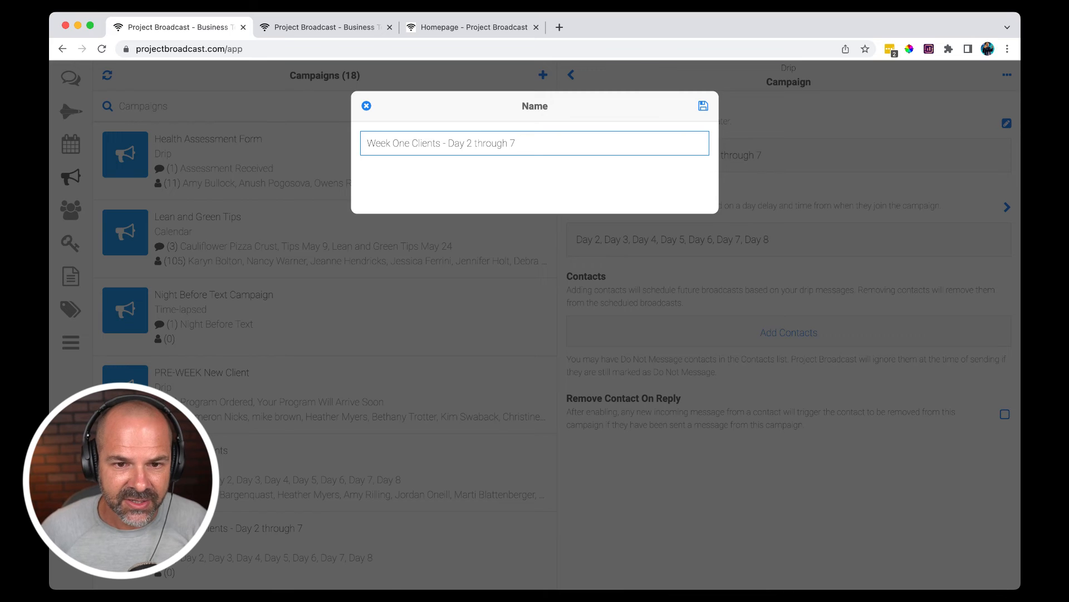
key(BackSpace)
text(3)
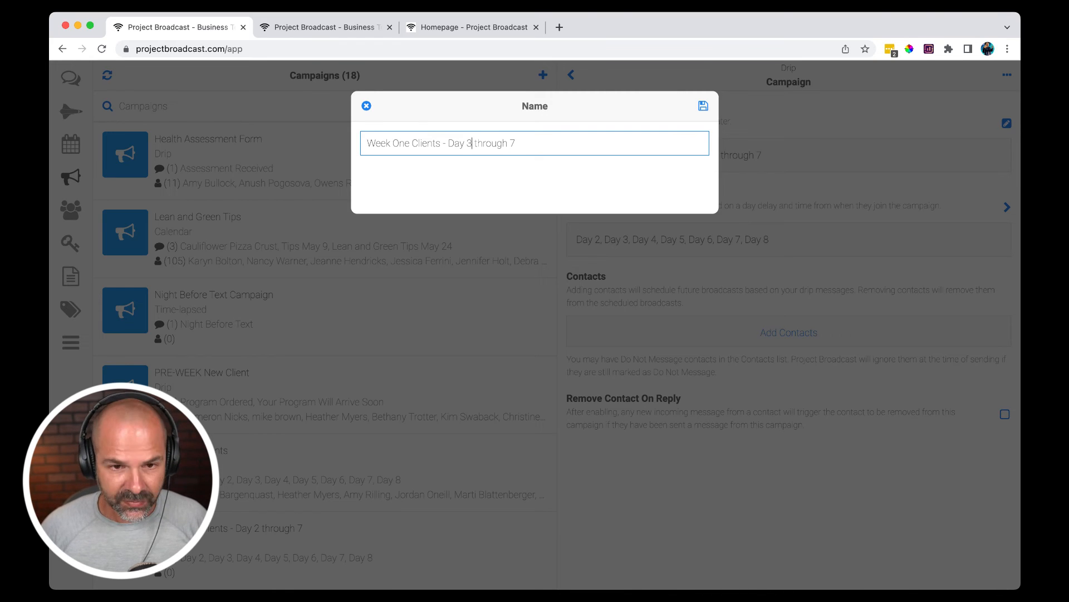
click(703, 106)
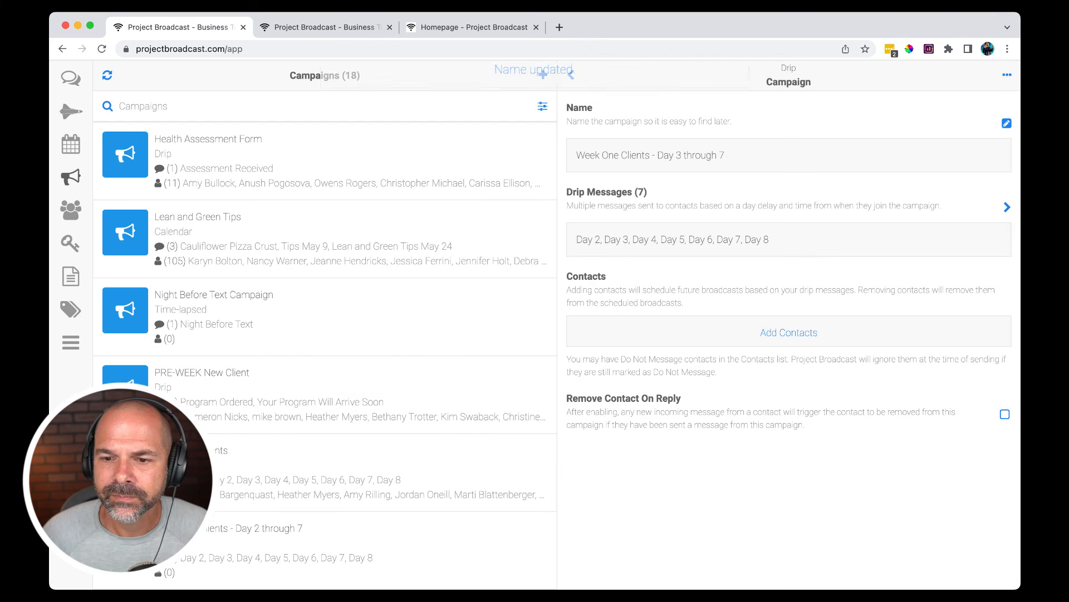
- Delete the Day 2 drip message from the Week One Clients - Day 3 through 7 campaign
click(1007, 207)
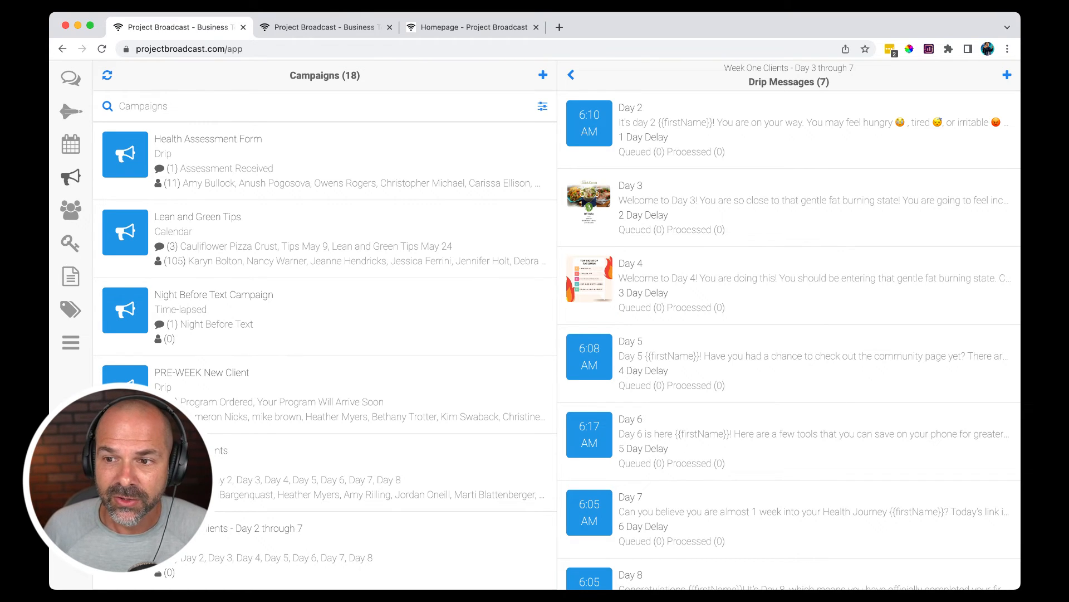
click(788, 129)
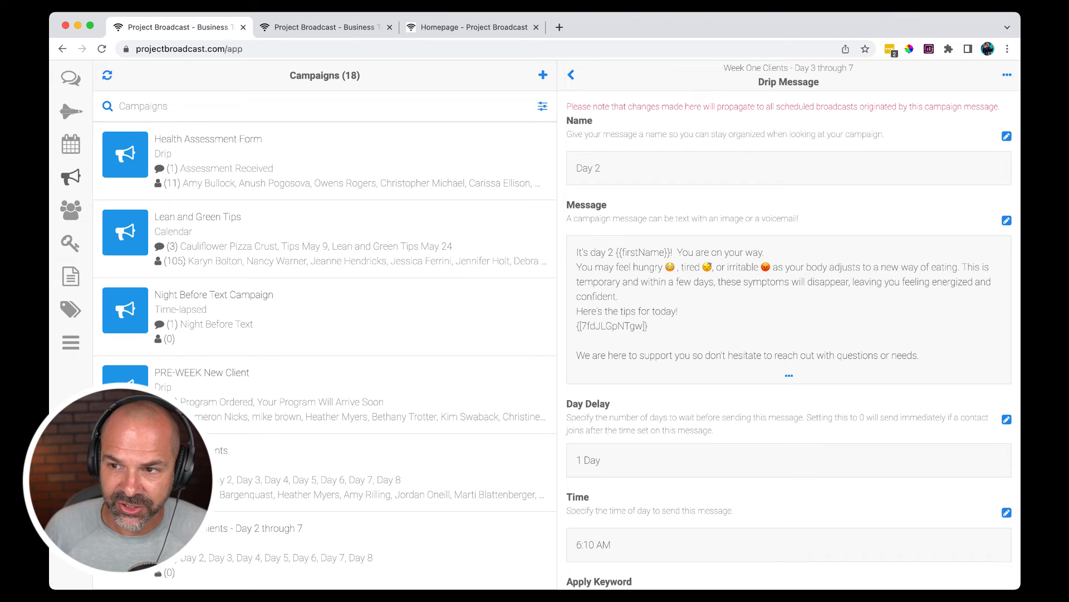
click(1007, 75)
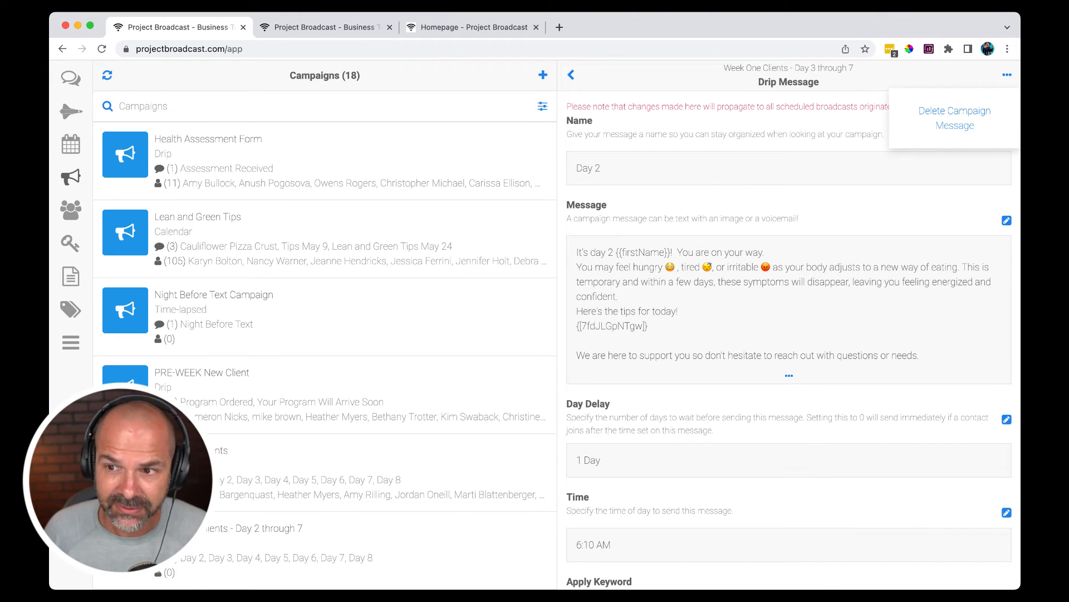
click(955, 118)
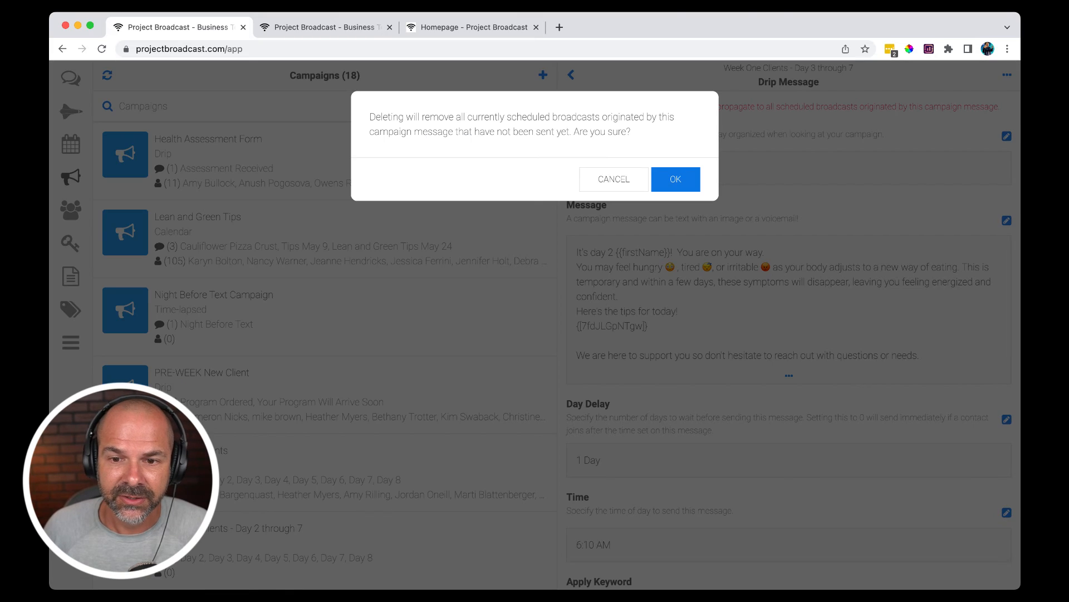
click(676, 179)
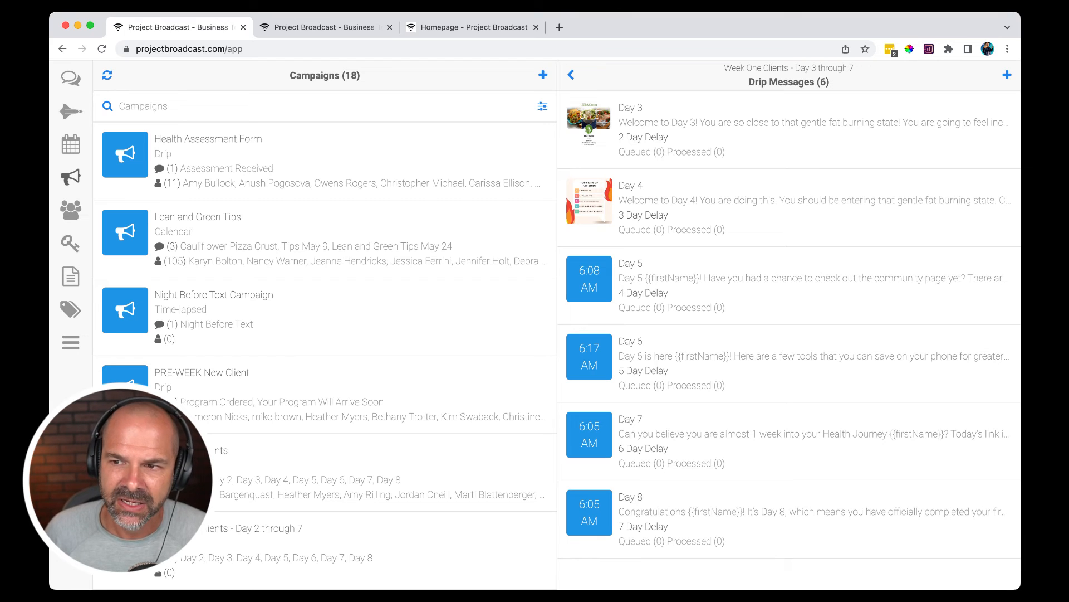
- Set the day delay of the campaign's Day 3 drip message to 1 day and save it
click(788, 129)
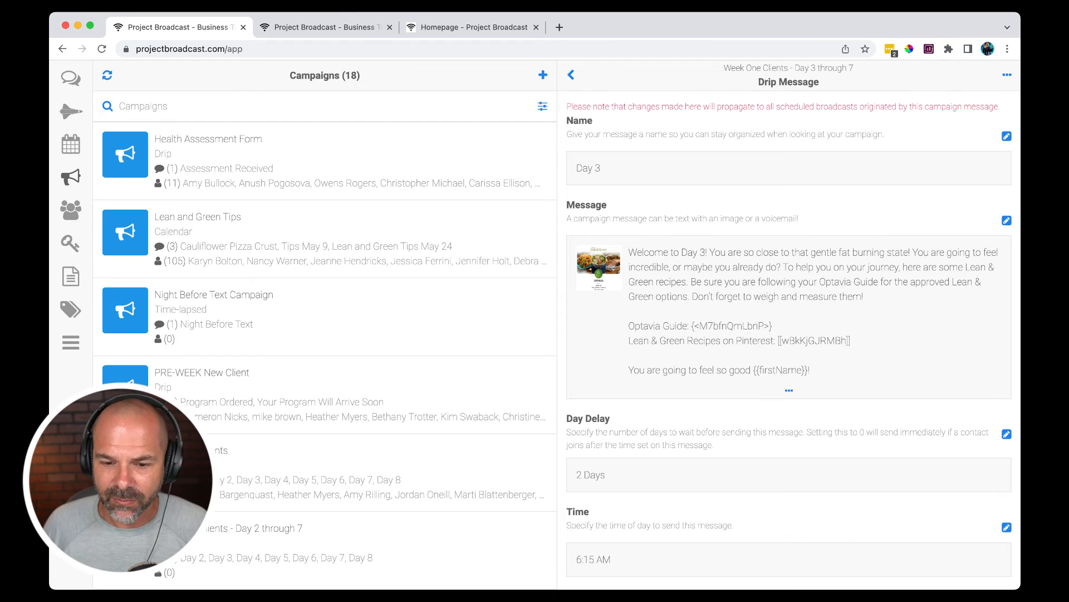
scroll(788, 334, down, 2)
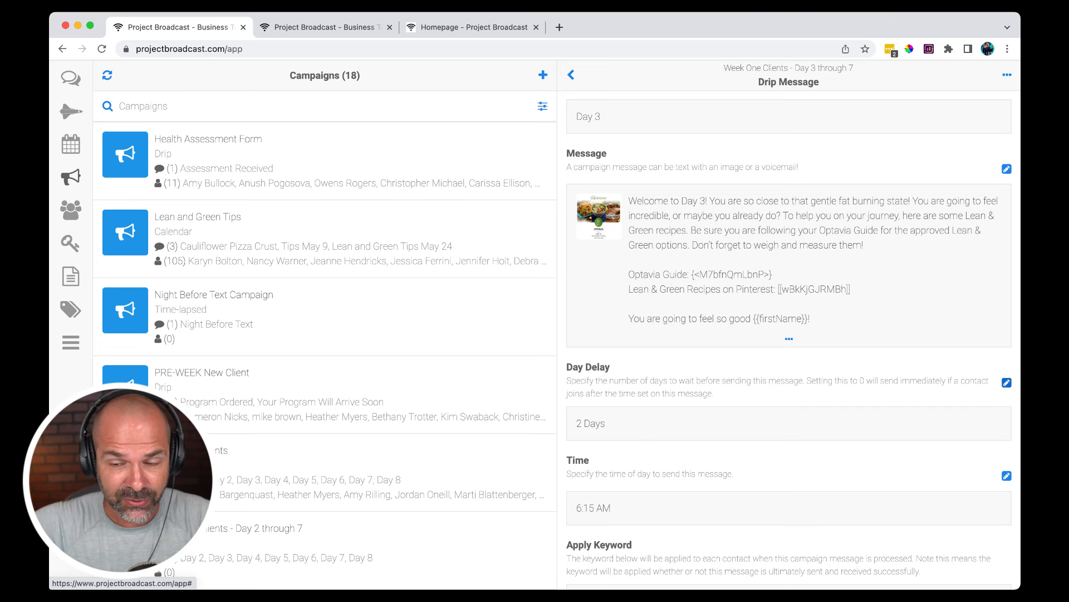
click(1007, 383)
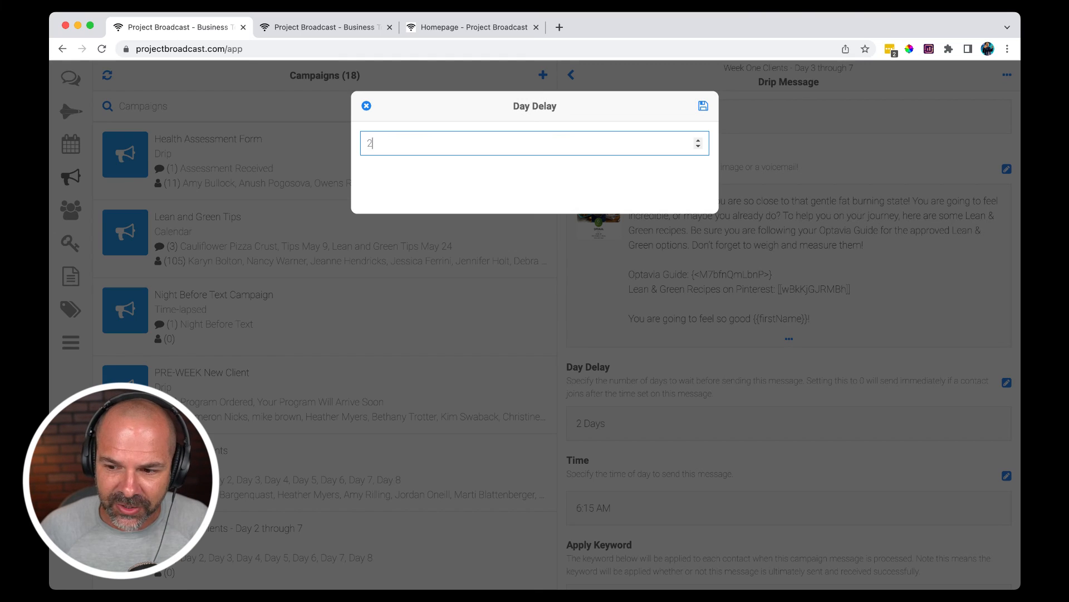
key(BackSpace)
text(1)
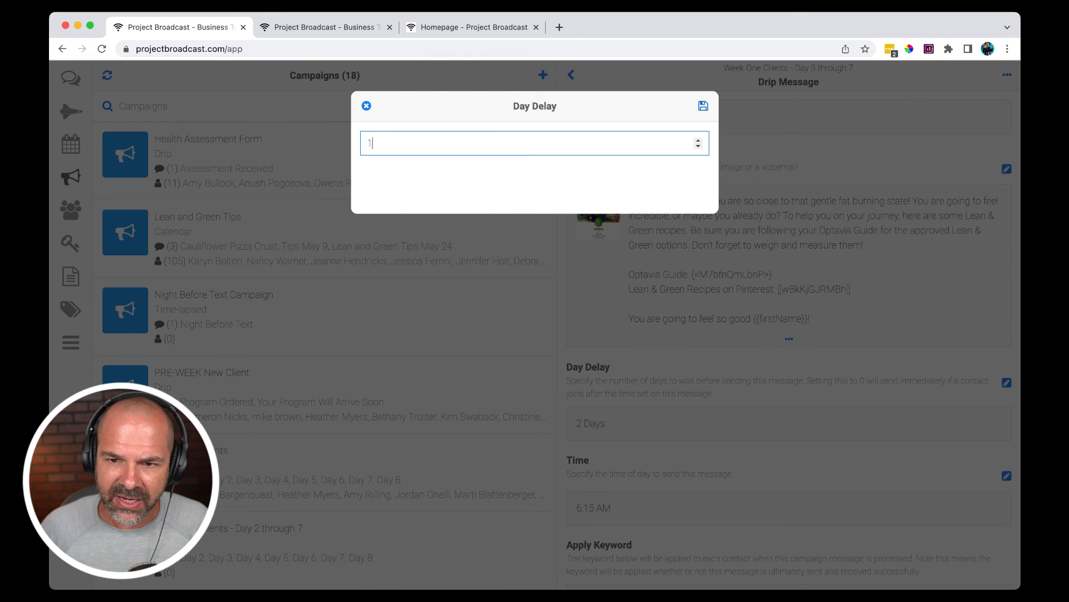
key(Return)
key(Return)
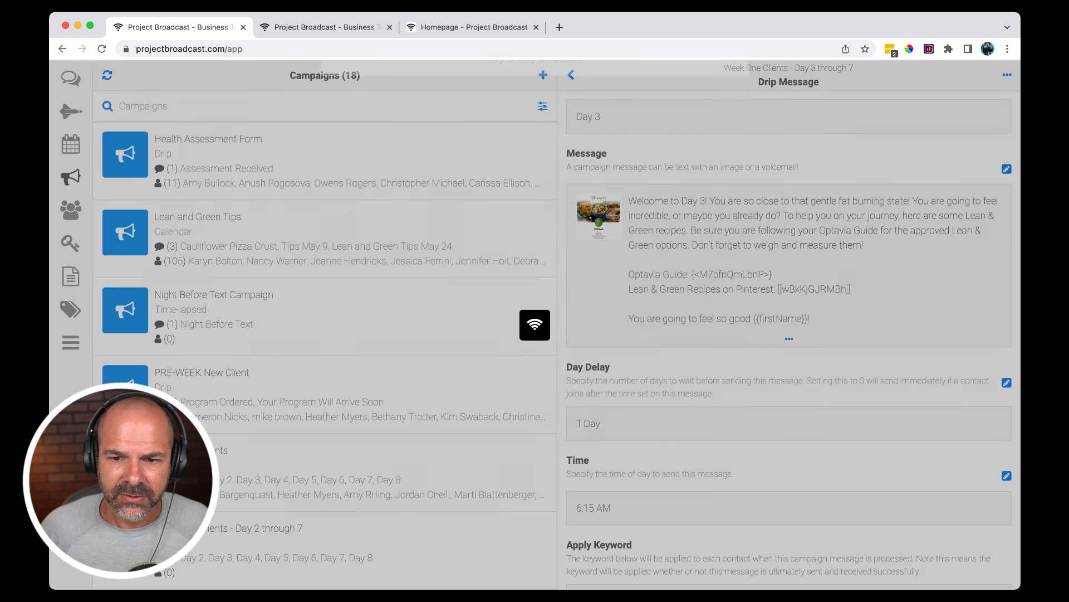
scroll(789, 334, down, 3)
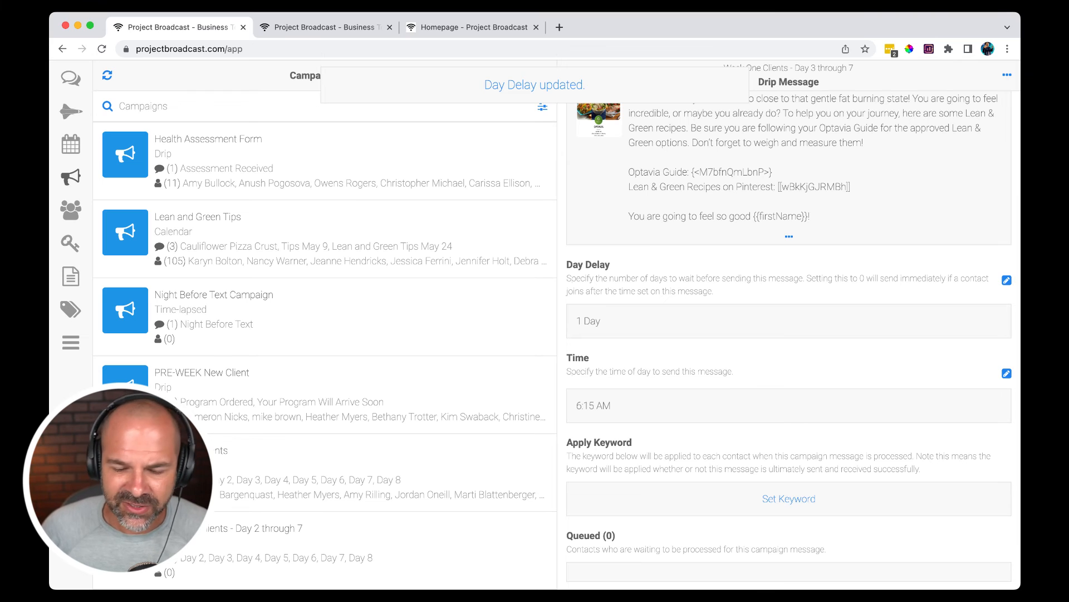
scroll(788, 334, down, 2)
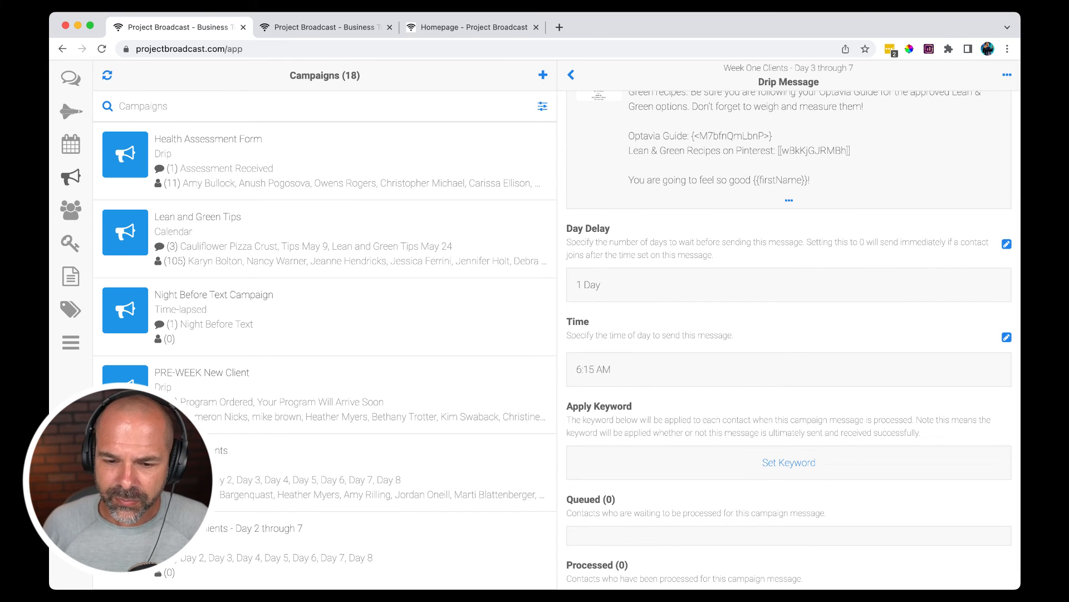
scroll(789, 334, down, 2)
scroll(789, 334, up, 10)
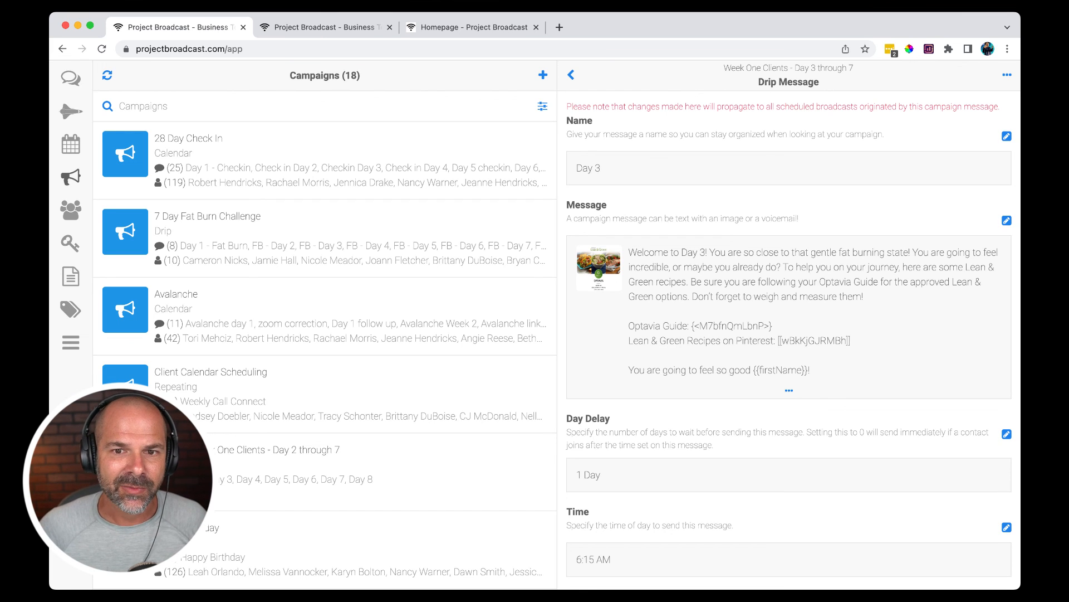
scroll(790, 337, down, 5)
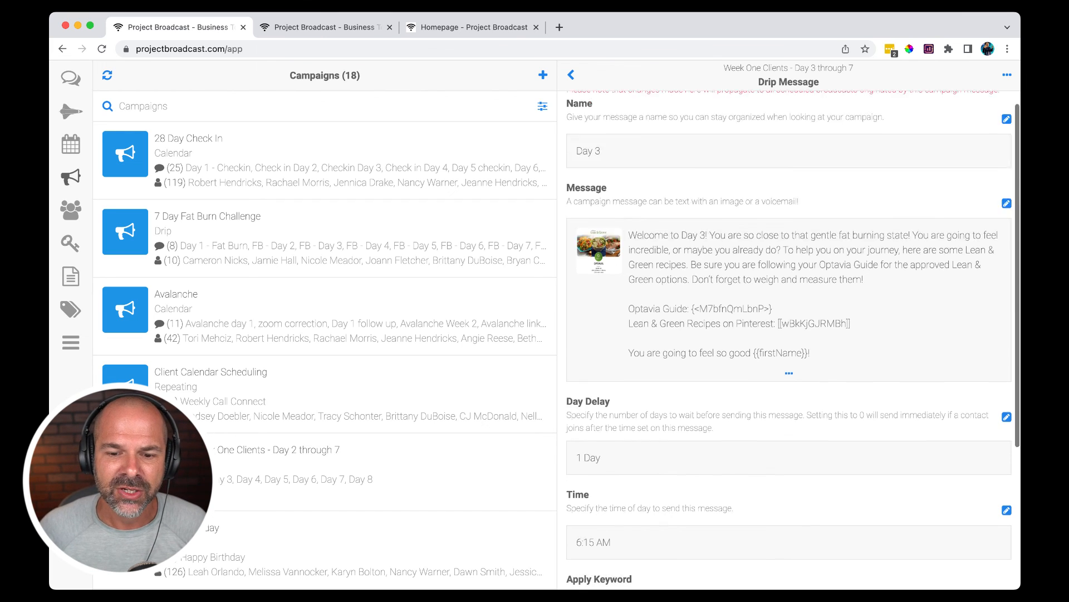